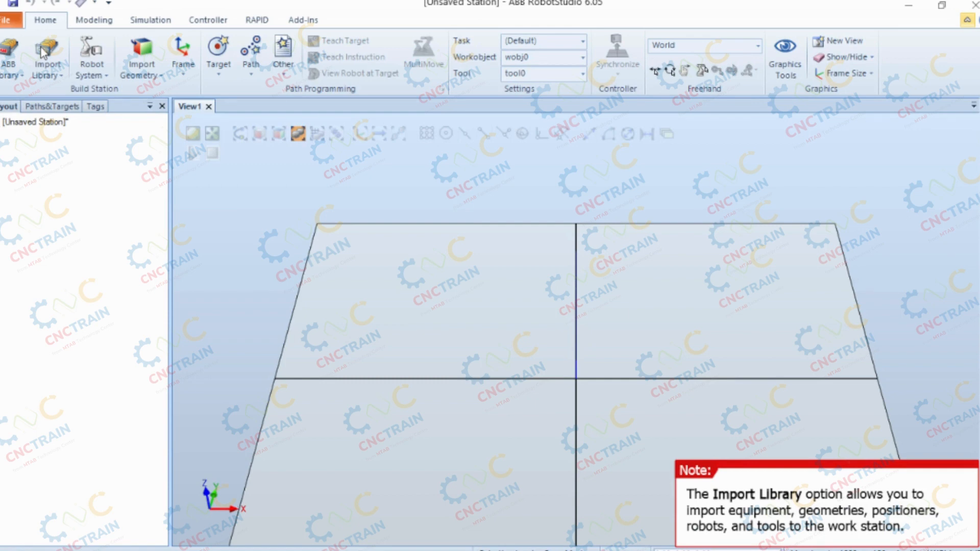
# Step: Import the Robot Pedestal 1400 H240 from the equipment library into the empty station
pyautogui.click(46, 62)
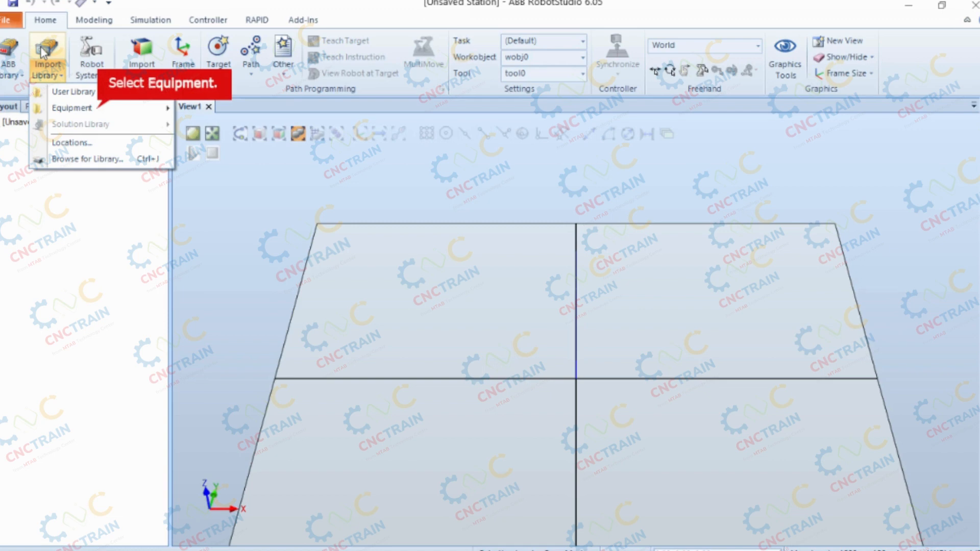
pyautogui.click(65, 108)
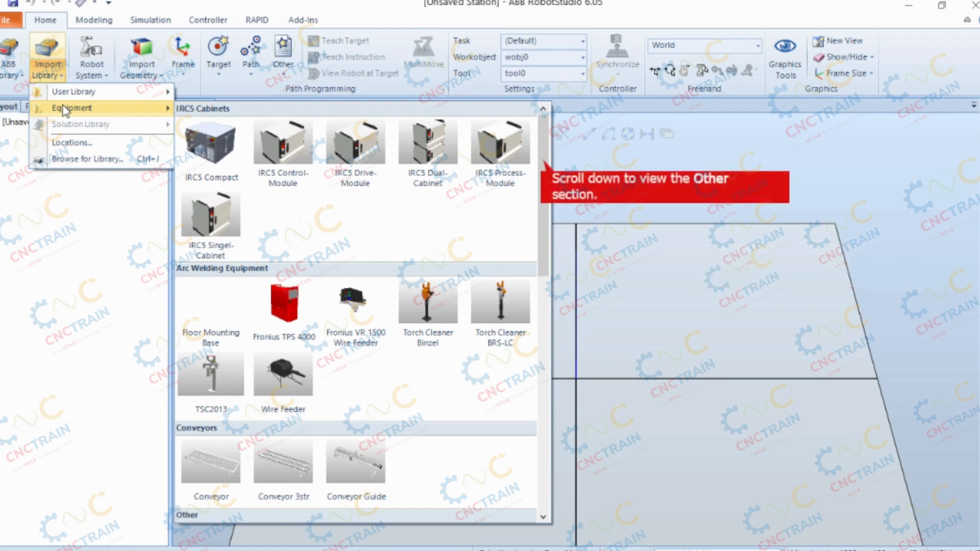
pyautogui.scroll(-4, 396, 255)
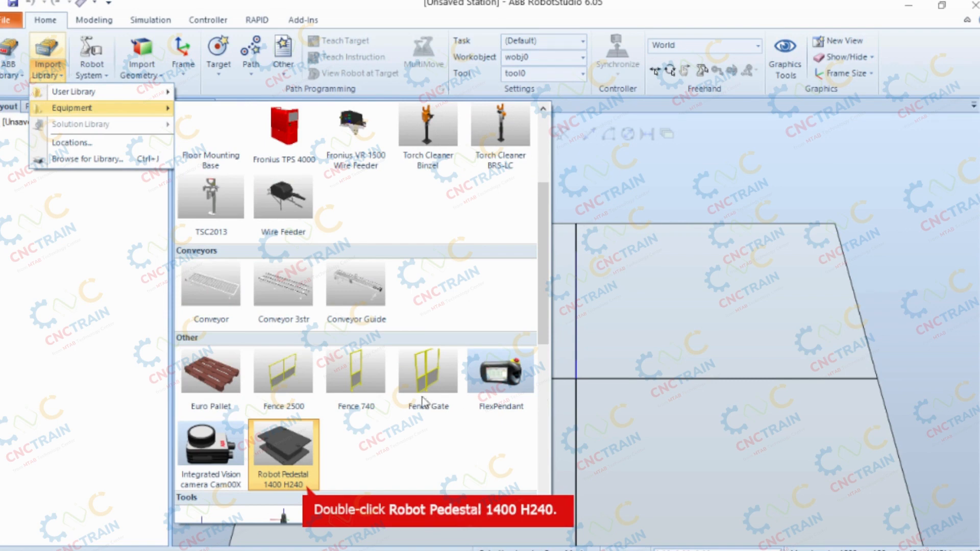
pyautogui.click(292, 456)
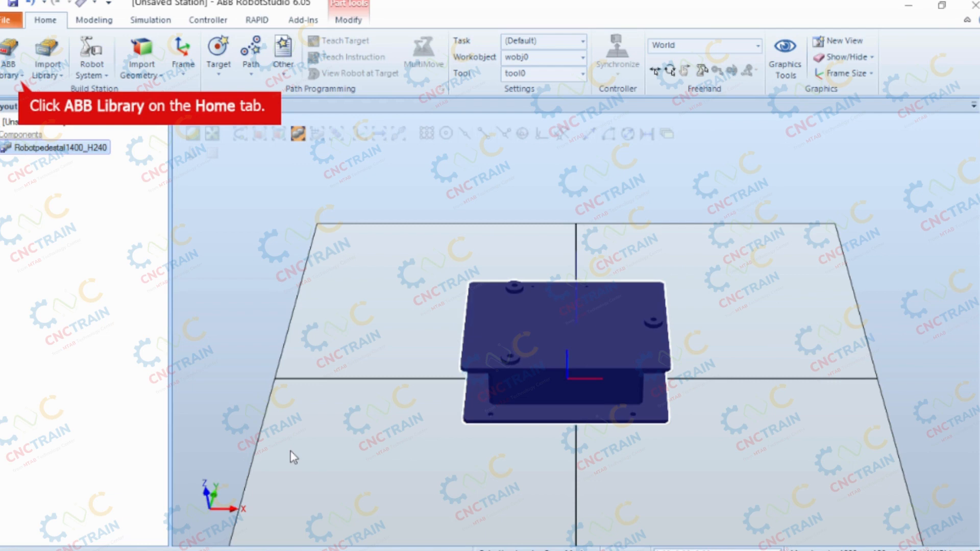
# Step: Add an IRB 2600 robot with 12 kg capacity and 1.65 m reach to the station and fit everything in view
pyautogui.click(9, 69)
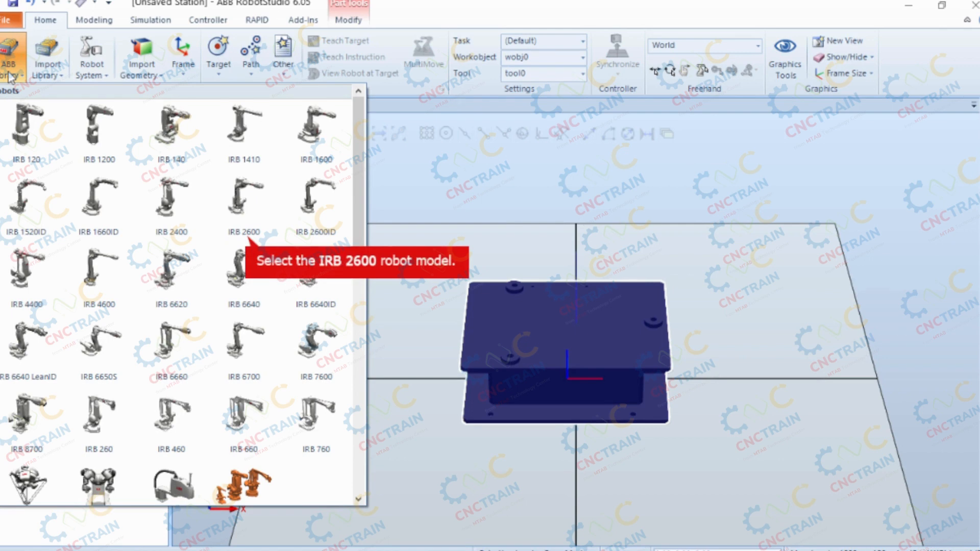
pyautogui.click(253, 218)
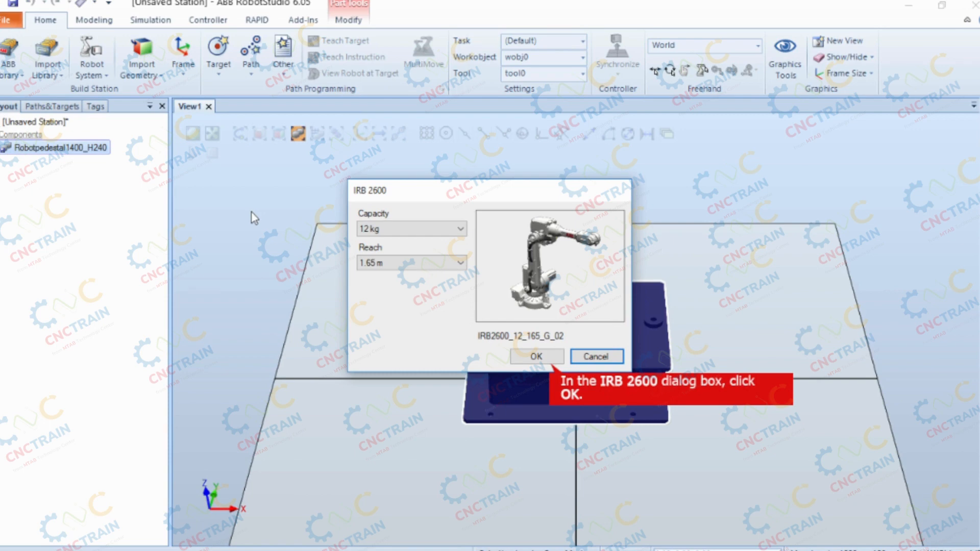
pyautogui.click(535, 356)
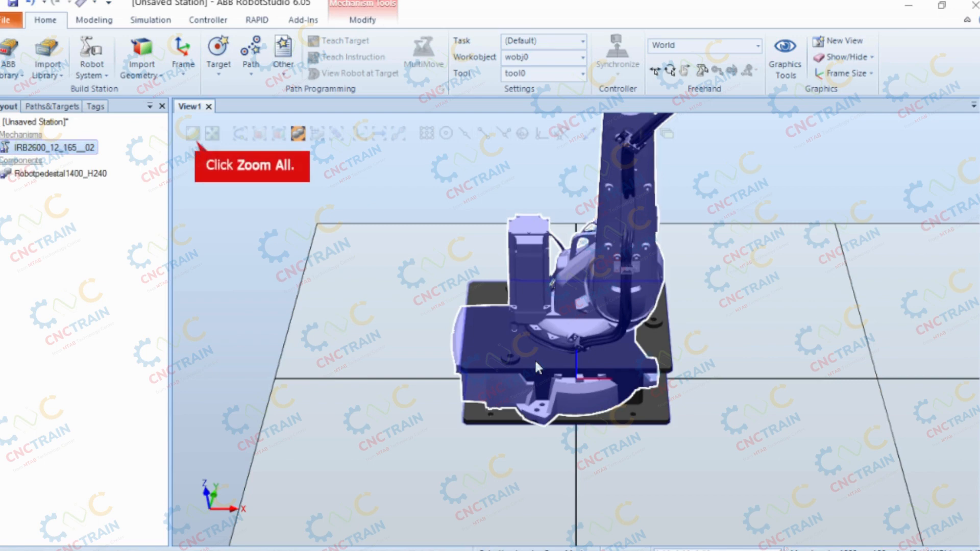
pyautogui.click(192, 134)
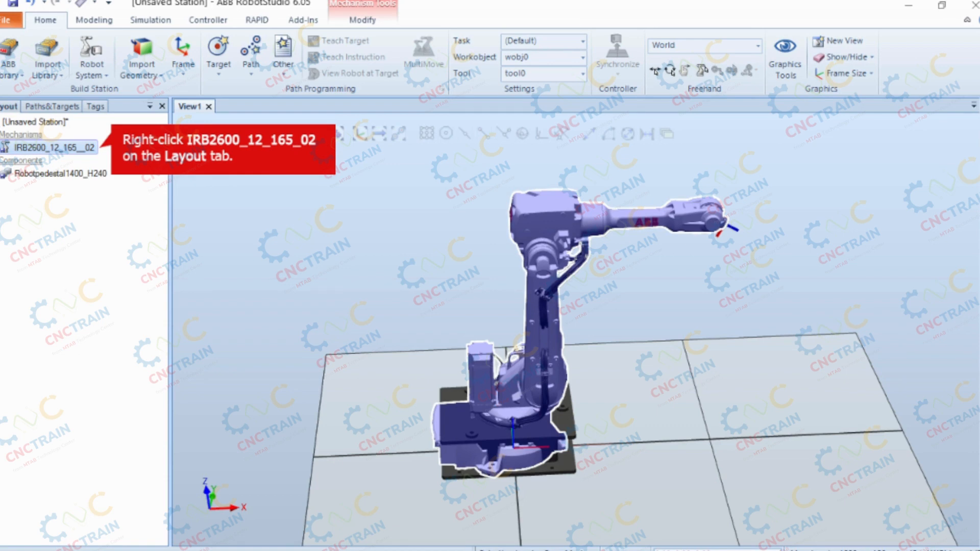
# Step: Raise the IRB2600 robot onto the pedestal by setting its Z position to 225 mm
pyautogui.rightClick(70, 150)
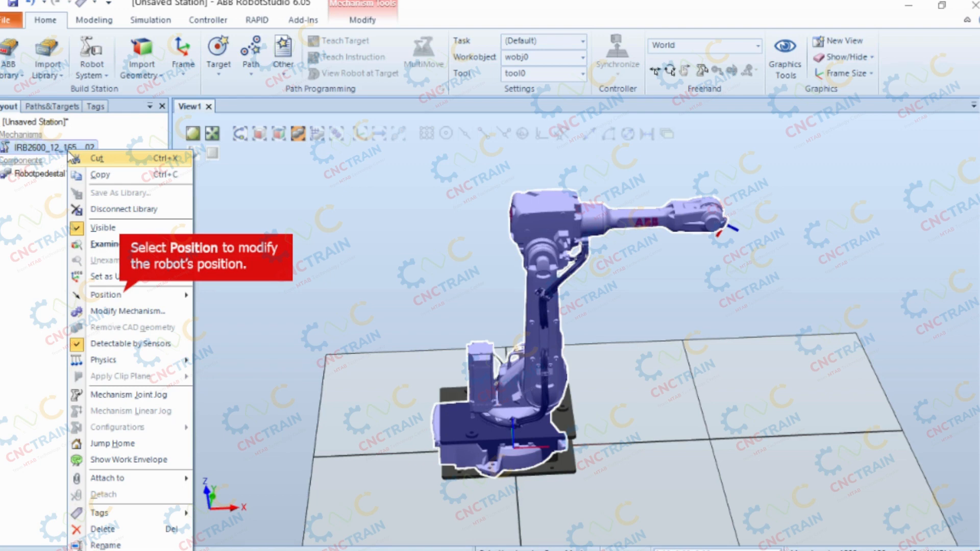
pyautogui.moveTo(166, 297)
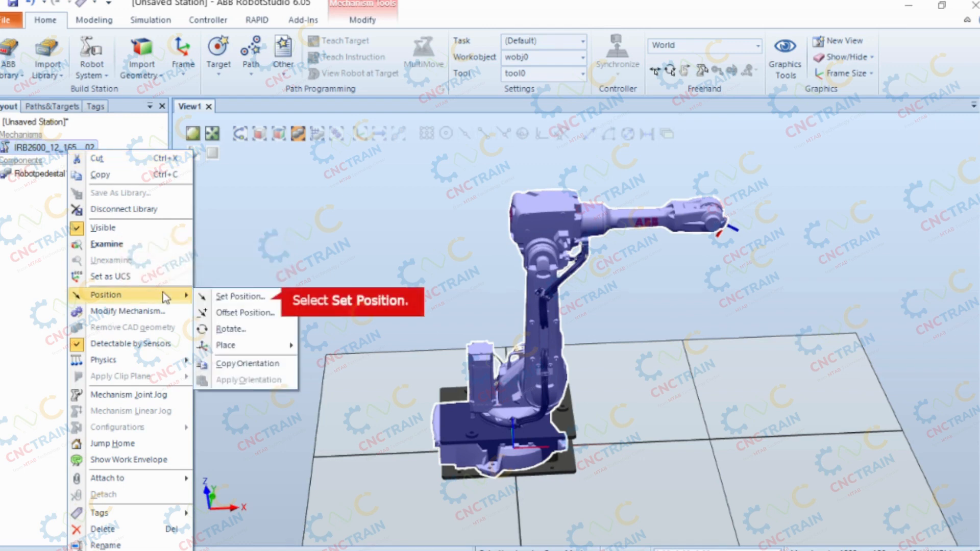
pyautogui.click(214, 298)
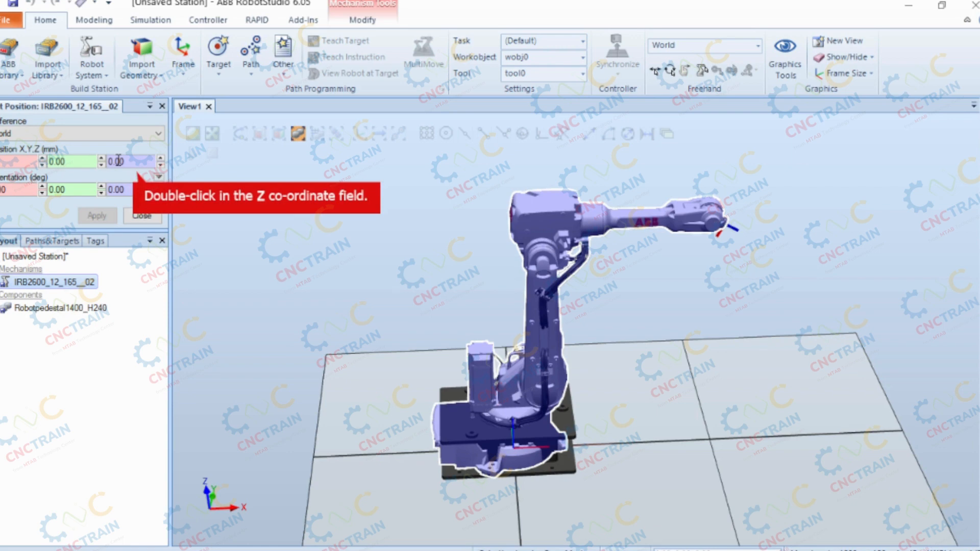
pyautogui.doubleClick(118, 161)
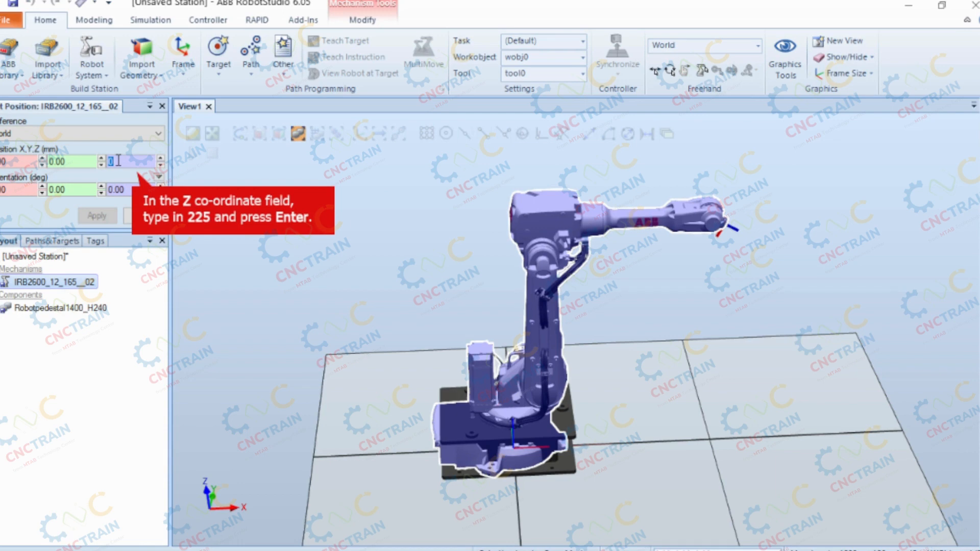
pyautogui.write('225')
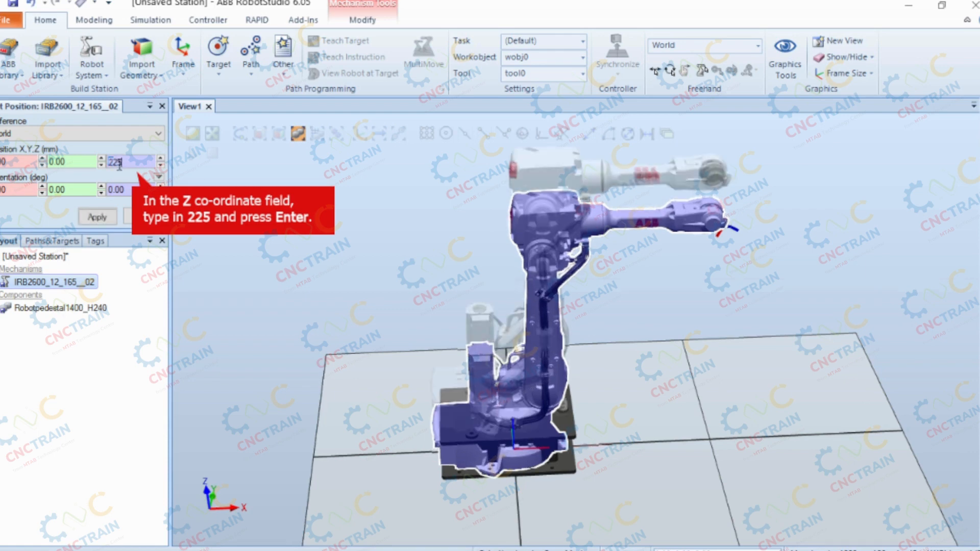
pyautogui.press('Return')
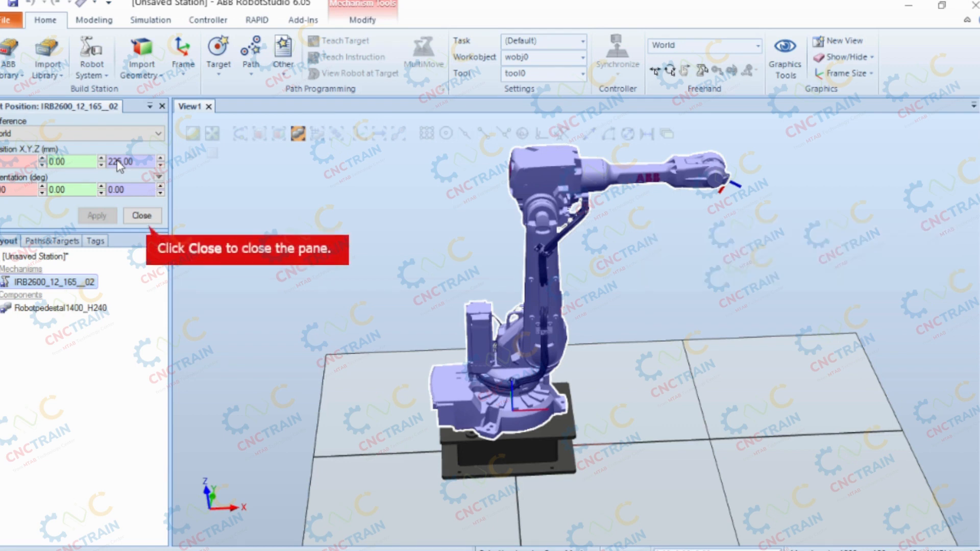
pyautogui.click(142, 215)
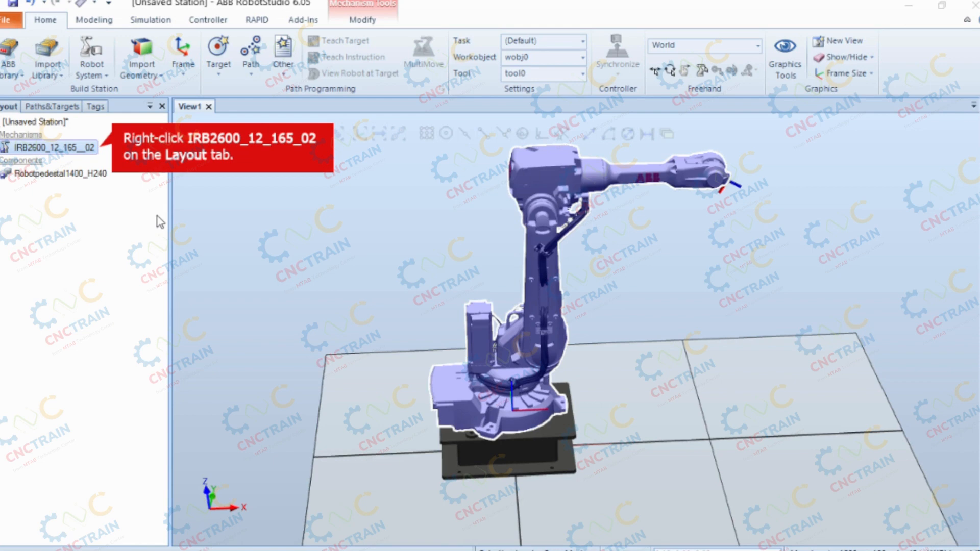
# Step: Jog the fifth joint of the IRB2600 robot to 90 degrees with Mechanism Joint Jog
pyautogui.rightClick(57, 150)
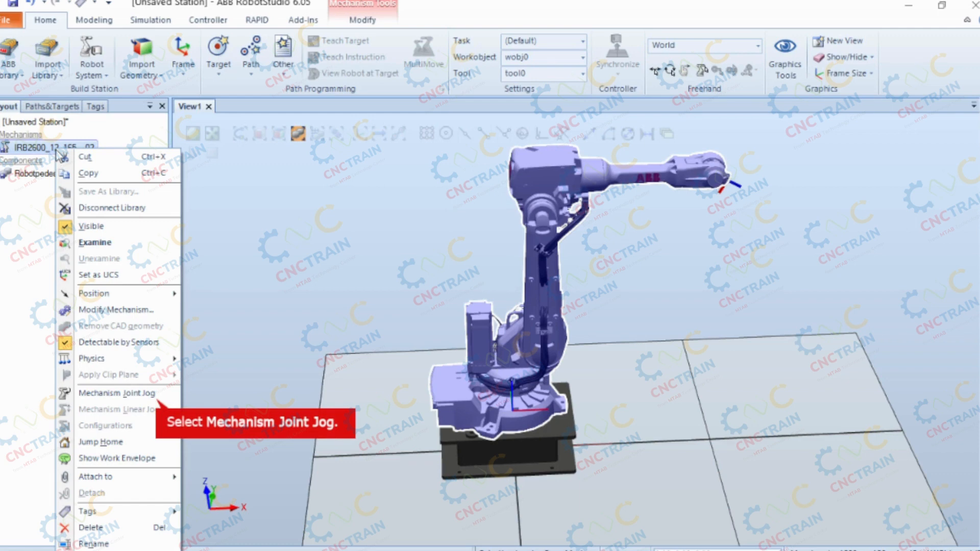
pyautogui.click(105, 393)
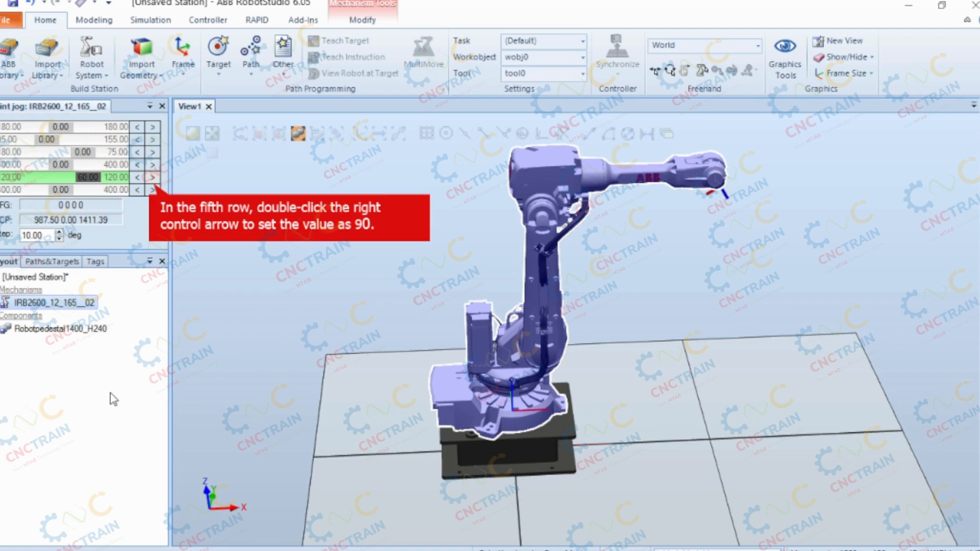
pyautogui.click(152, 177)
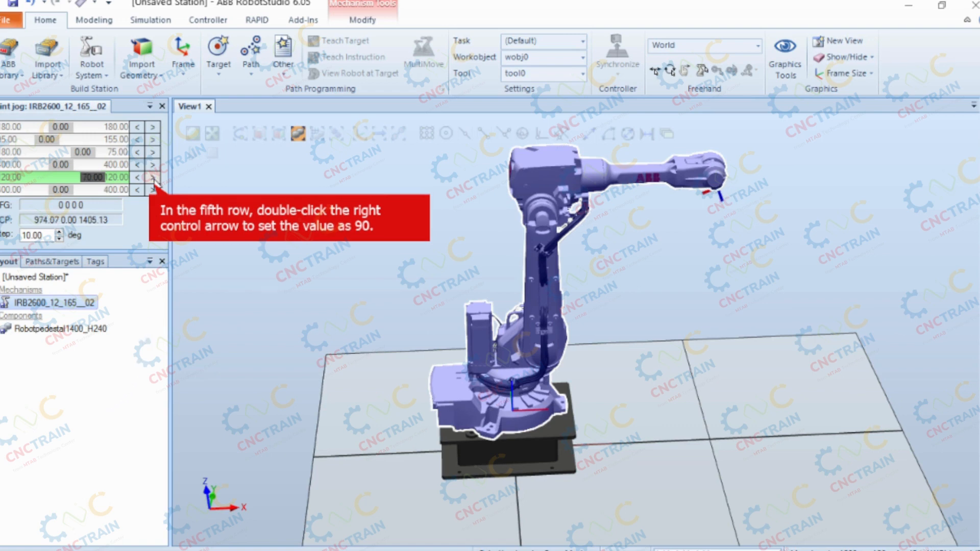
pyautogui.click(152, 177)
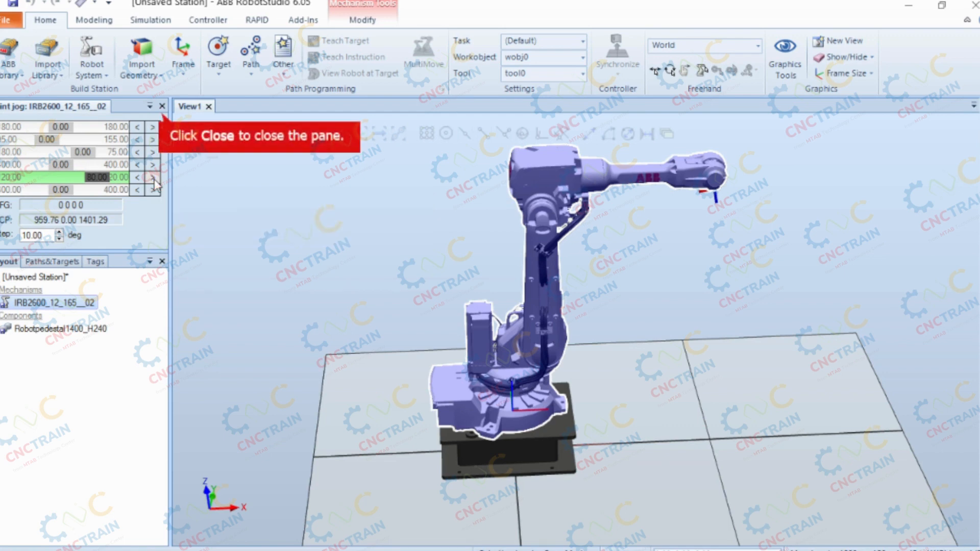
pyautogui.click(163, 106)
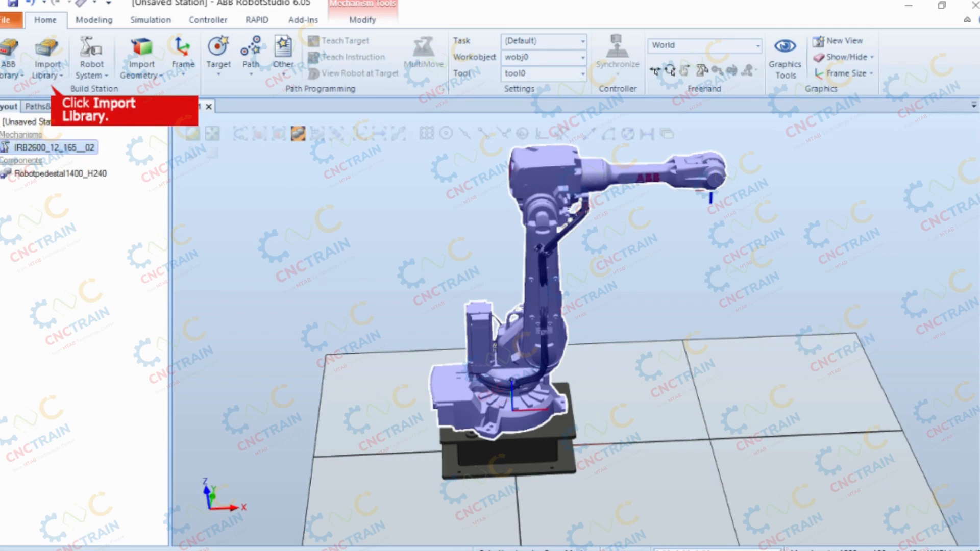
# Step: Import a Conveyor Guide with a width of 400 mm from the equipment library and fit the whole station in view
pyautogui.click(54, 77)
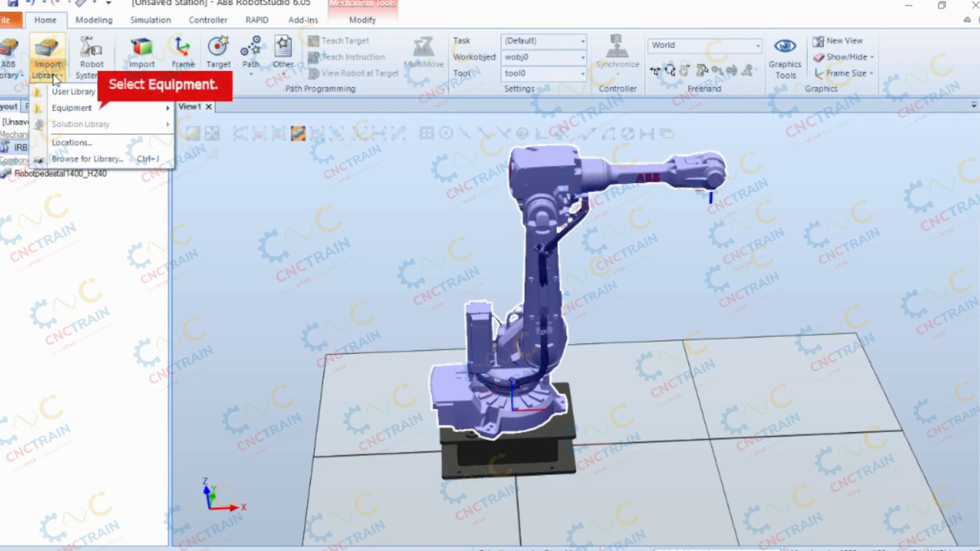
pyautogui.click(60, 108)
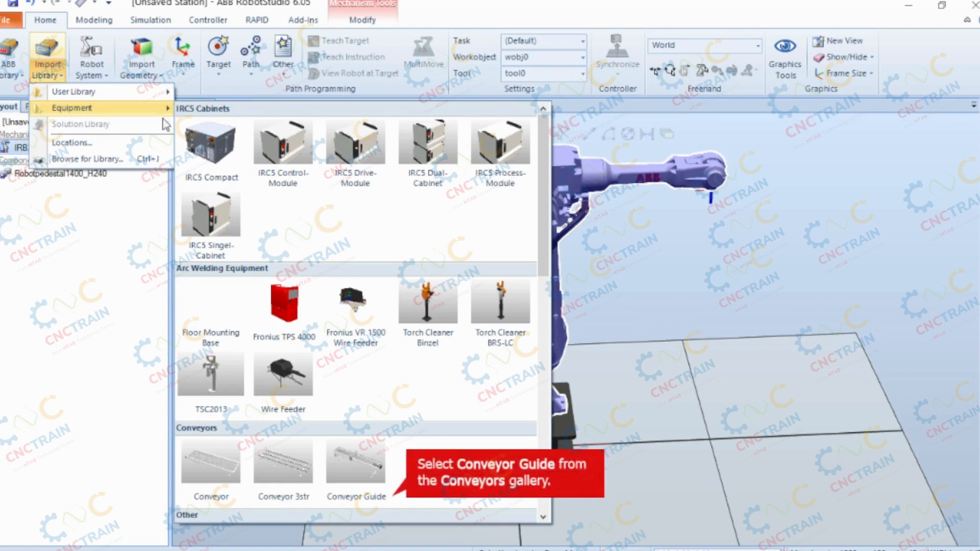
pyautogui.click(347, 463)
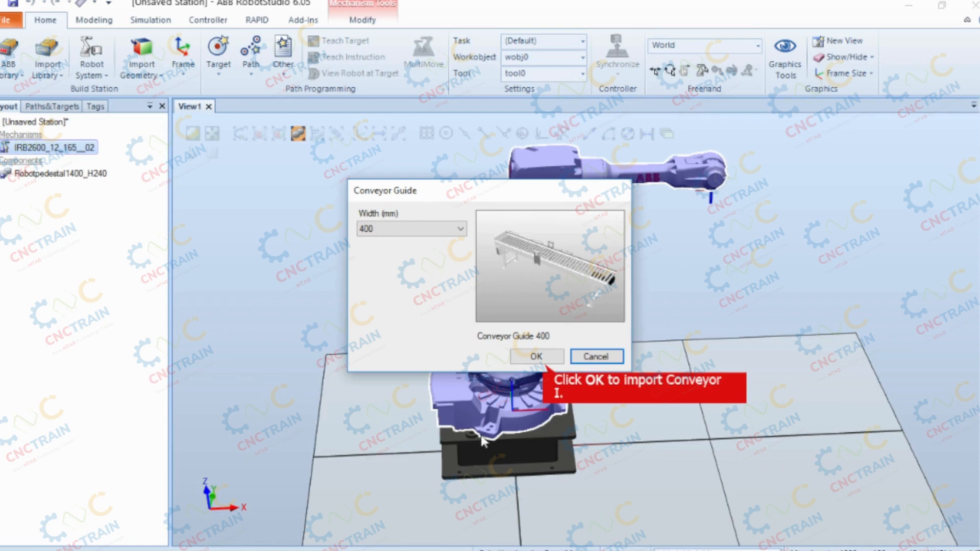
pyautogui.click(534, 355)
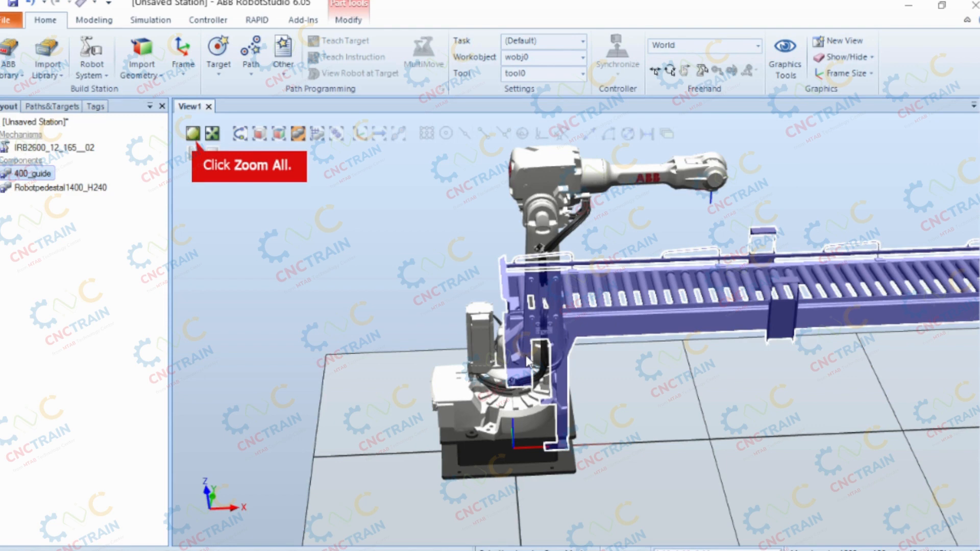
pyautogui.click(193, 134)
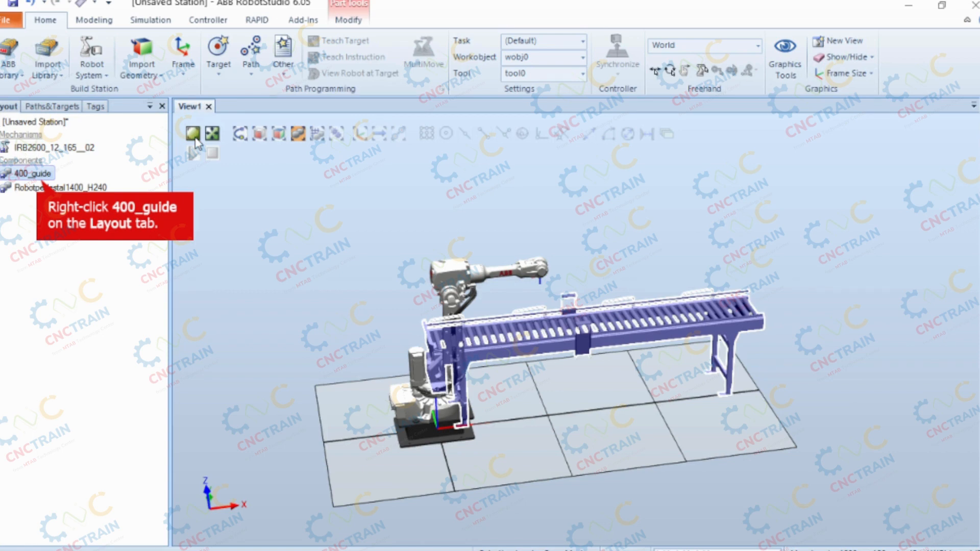
# Step: Position the 400_guide conveyor at X -1150 mm and Y 750 mm, and set its Z orientation to -90 degrees
pyautogui.rightClick(32, 174)
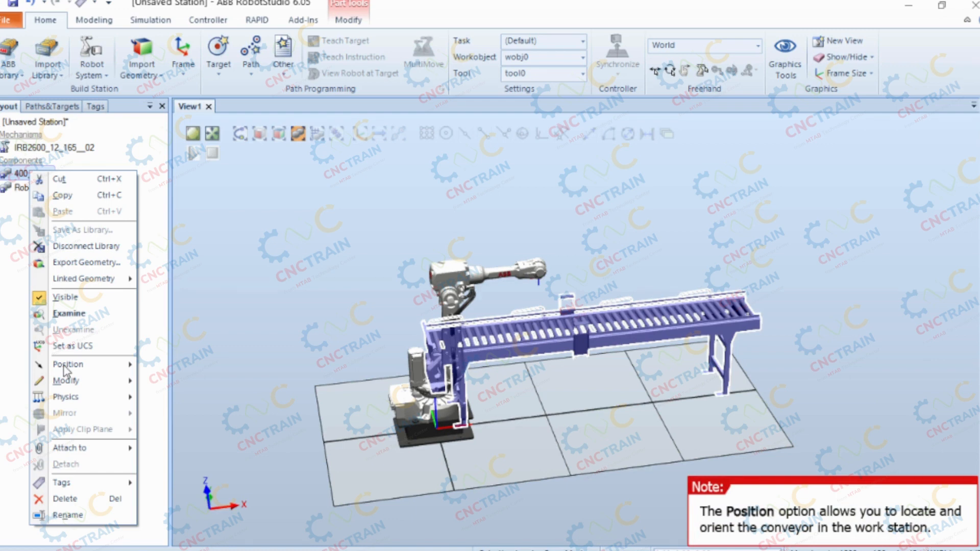
pyautogui.moveTo(65, 368)
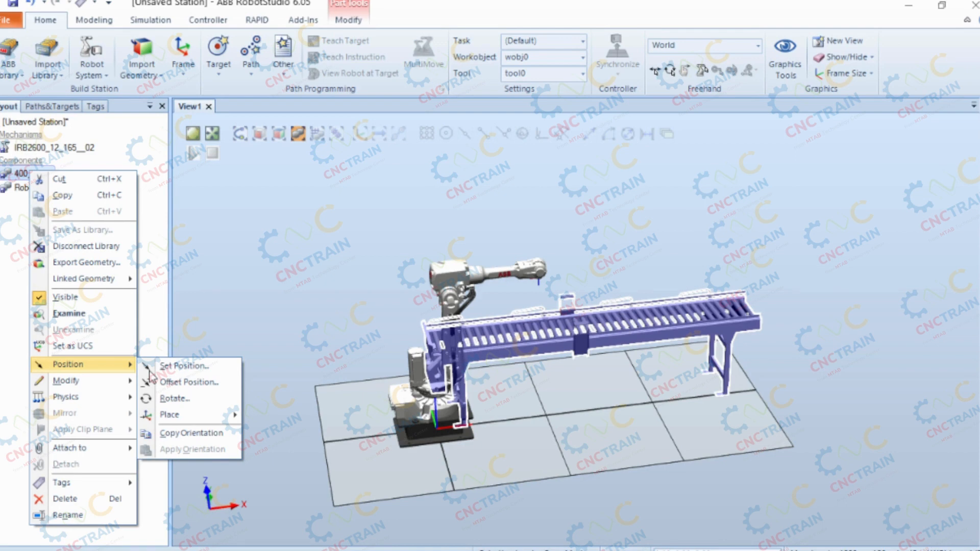
pyautogui.click(181, 366)
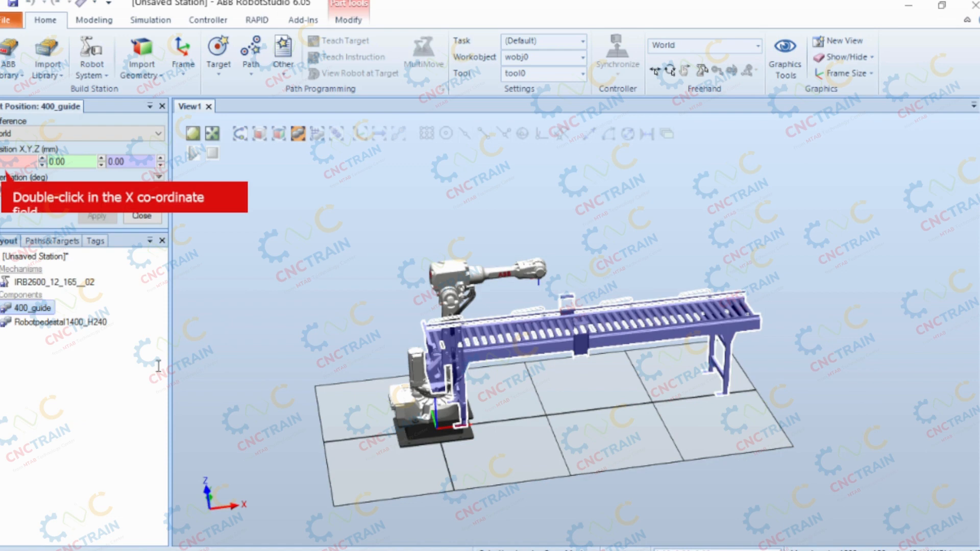
pyautogui.doubleClick(22, 166)
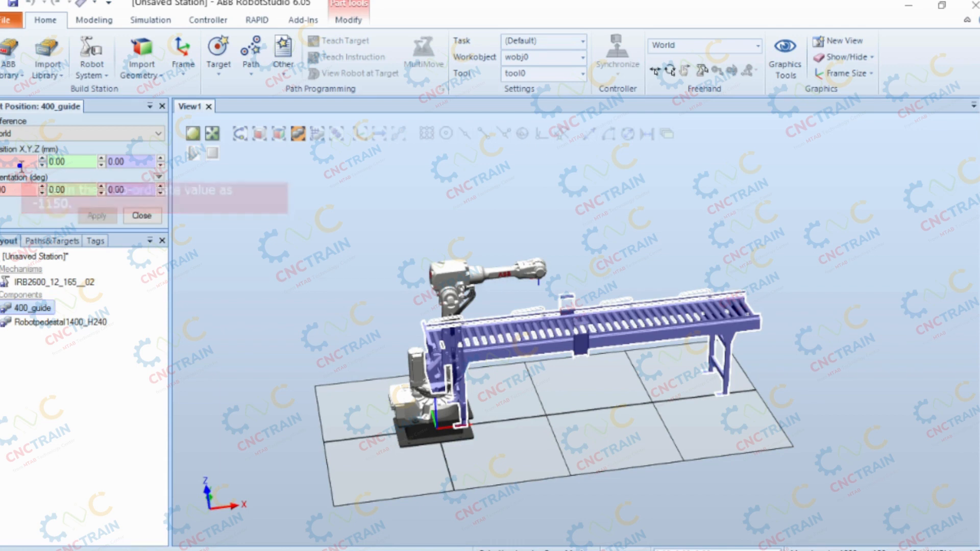
pyautogui.write('-1150')
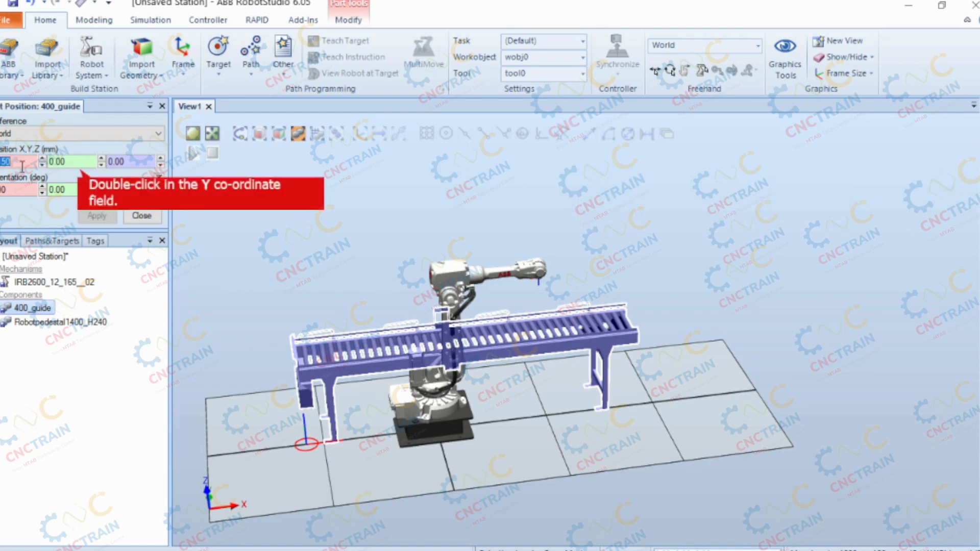
pyautogui.doubleClick(66, 162)
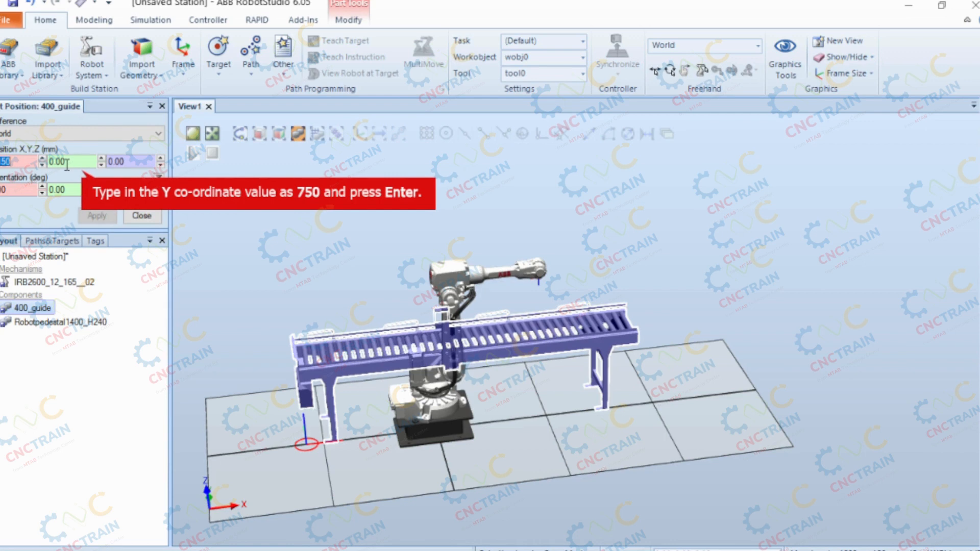
pyautogui.doubleClick(67, 165)
pyautogui.write('7')
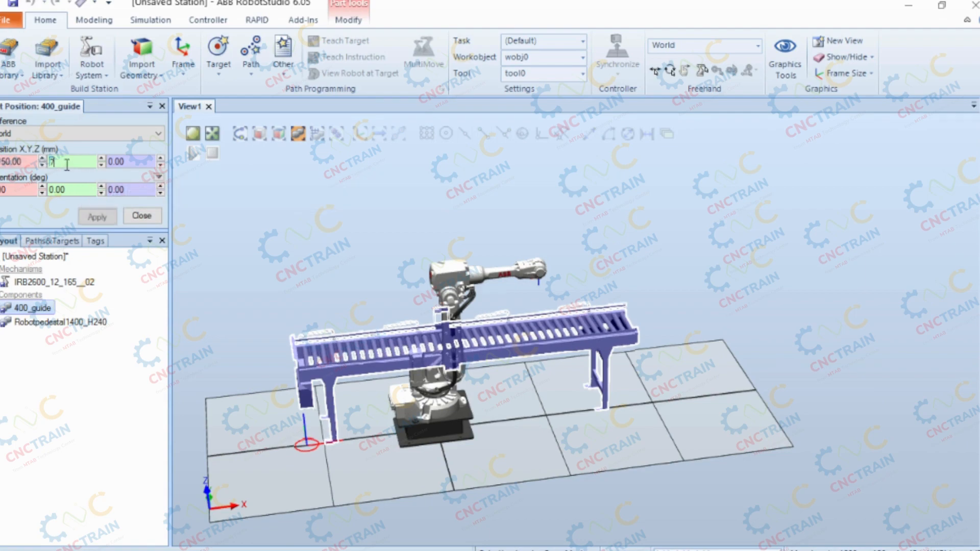
pyautogui.write('50')
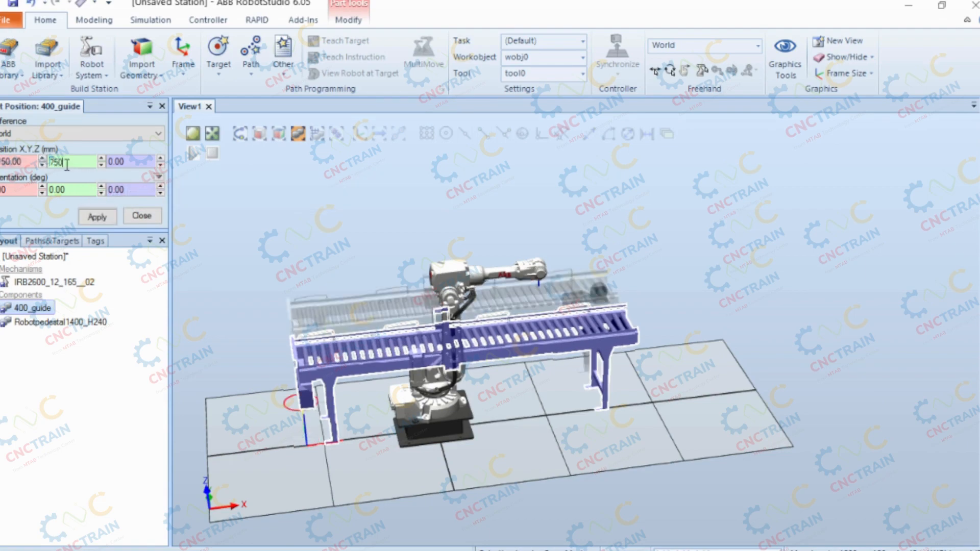
pyautogui.click(97, 216)
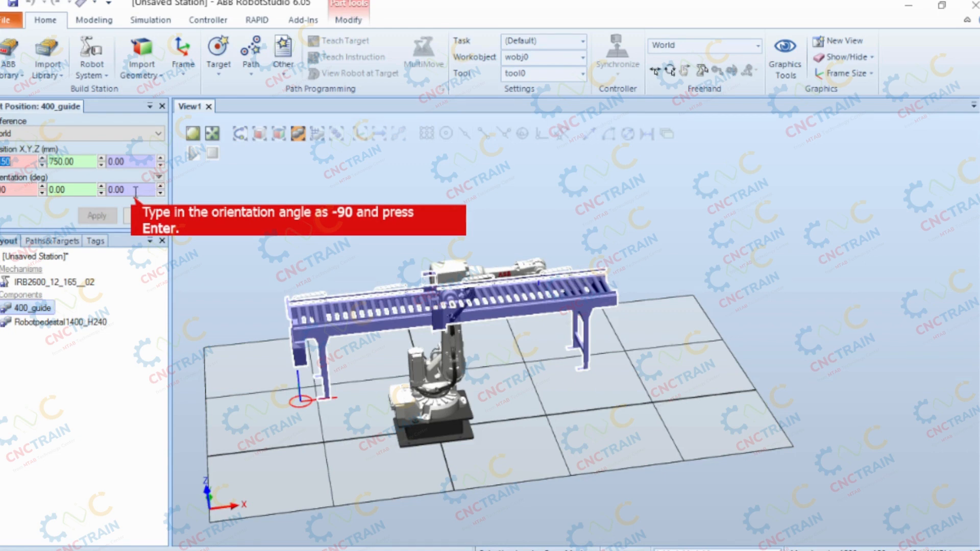
pyautogui.click(134, 189)
pyautogui.write('-90')
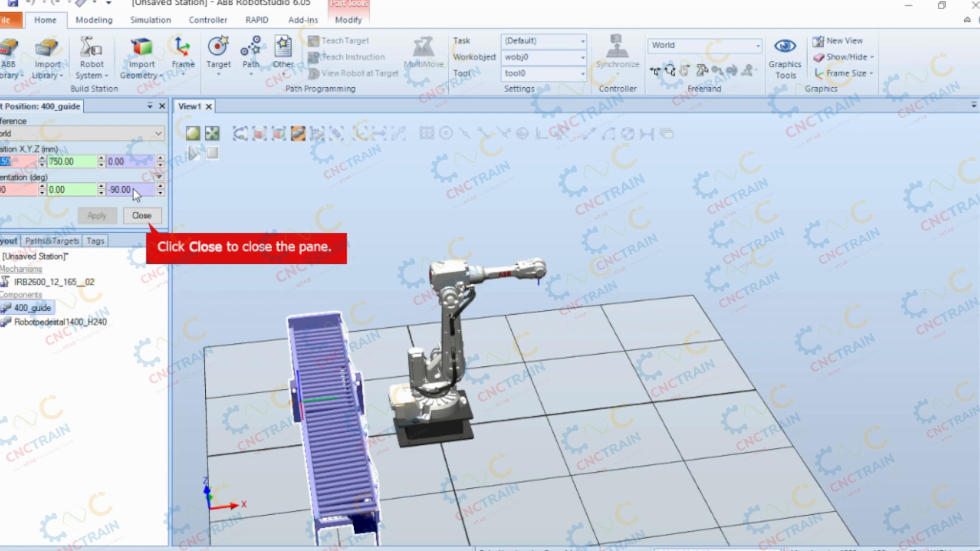
# Step: Import a Conveyor with a width of 950 mm and a length of 4.0 m from the equipment library
pyautogui.click(137, 214)
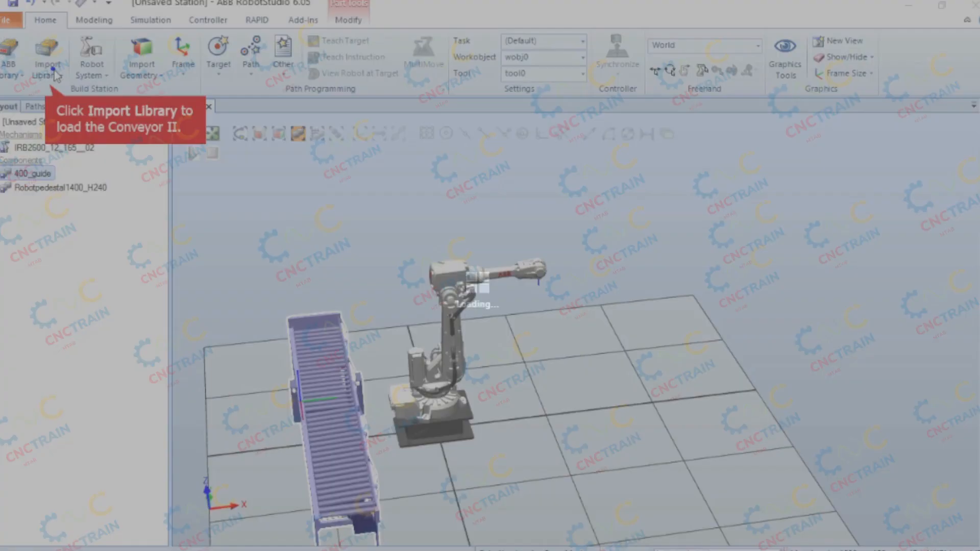
pyautogui.click(48, 71)
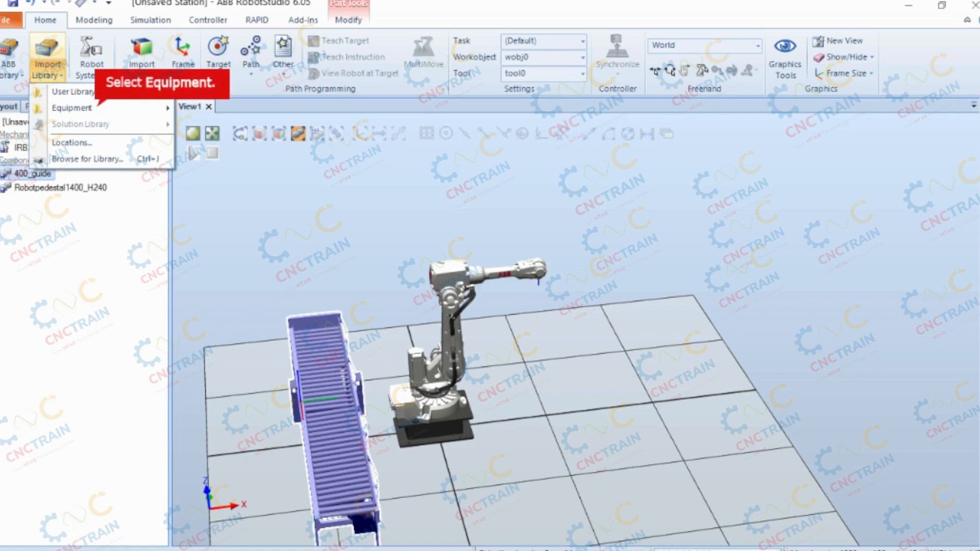
pyautogui.moveTo(138, 107)
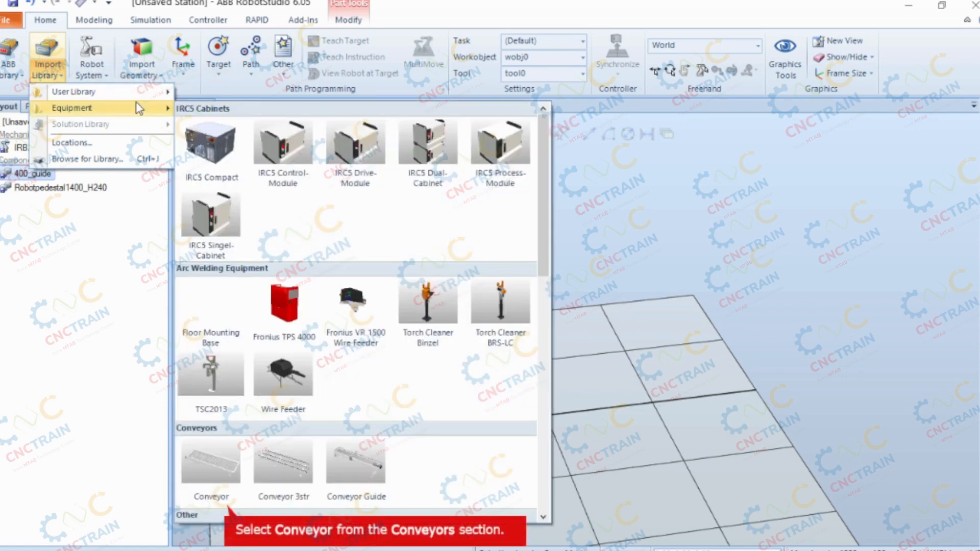
pyautogui.click(216, 464)
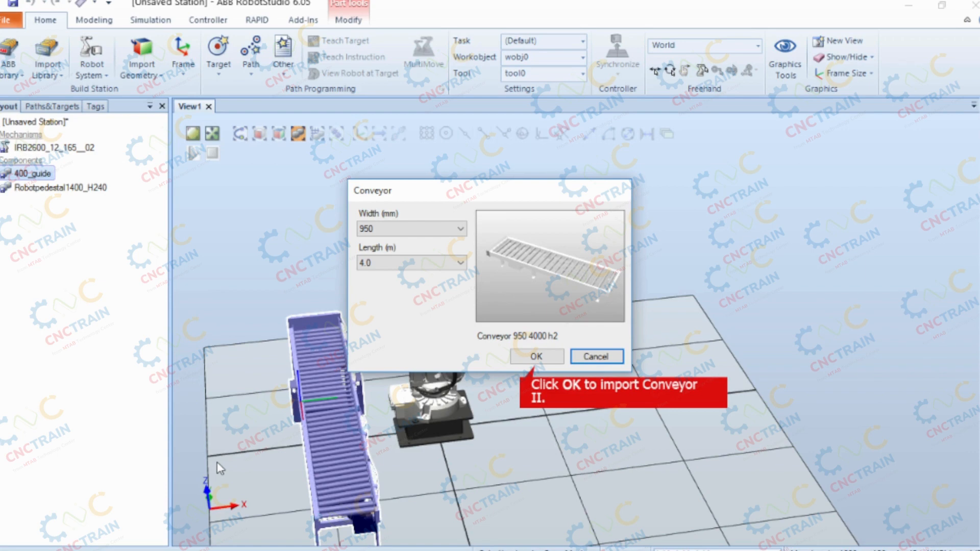
pyautogui.click(551, 357)
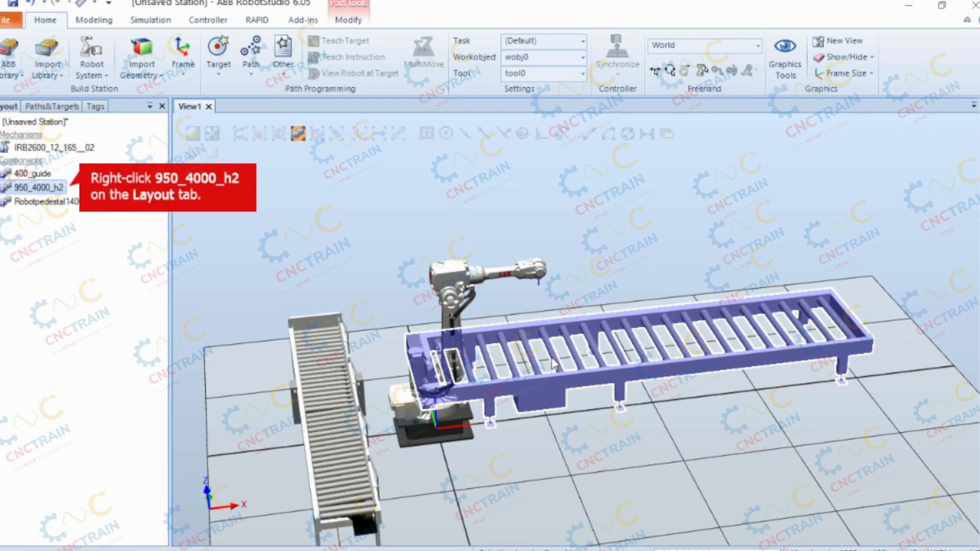
# Step: Position the 950_4000_h2 conveyor at X -325 mm and Y 670 mm, and fit the whole station in view
pyautogui.rightClick(43, 188)
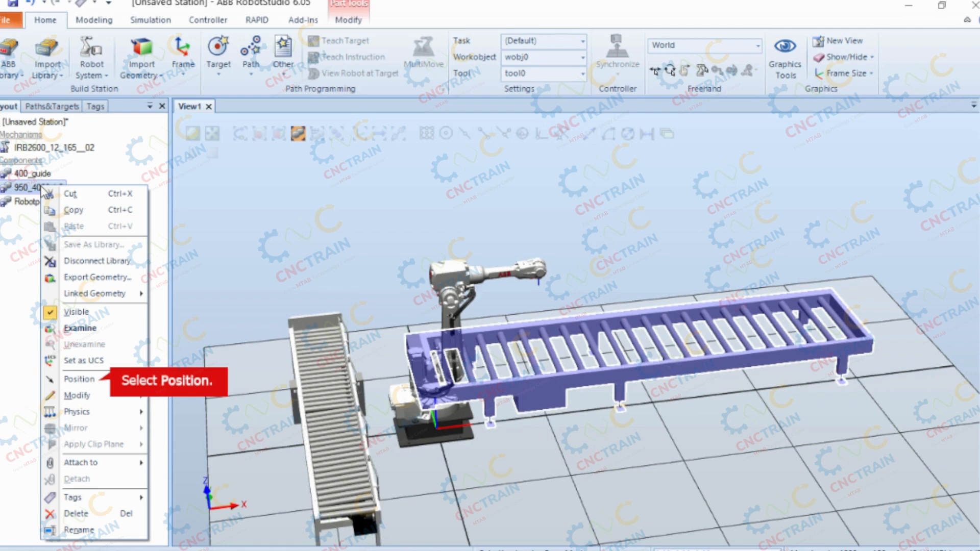
pyautogui.moveTo(108, 383)
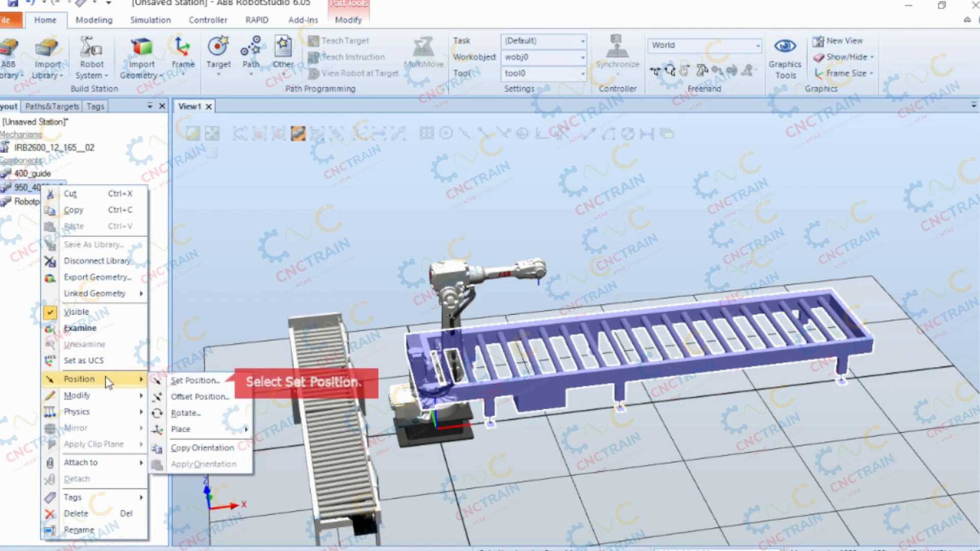
pyautogui.click(193, 381)
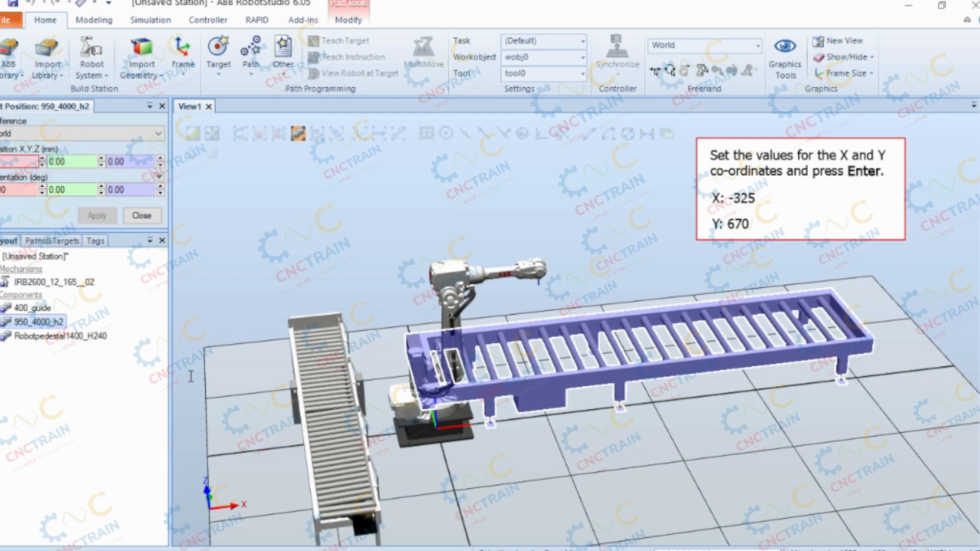
pyautogui.doubleClick(28, 164)
pyautogui.write('-325')
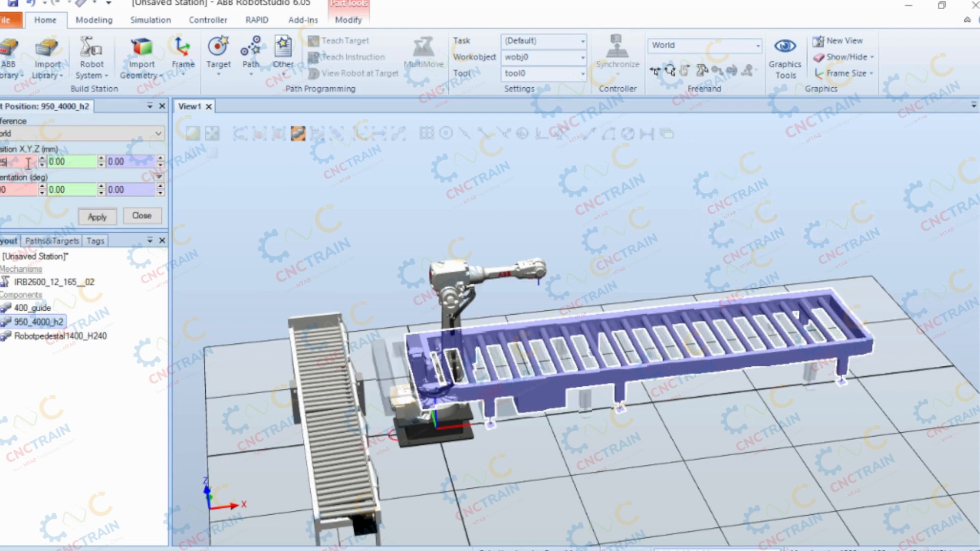
pyautogui.press('Return')
pyautogui.click(75, 160)
pyautogui.write('670')
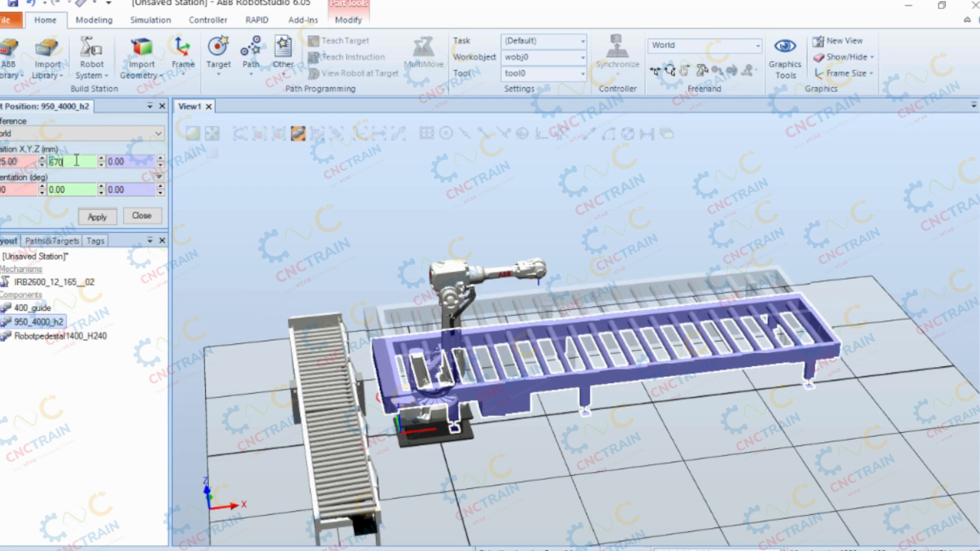
pyautogui.press('Return')
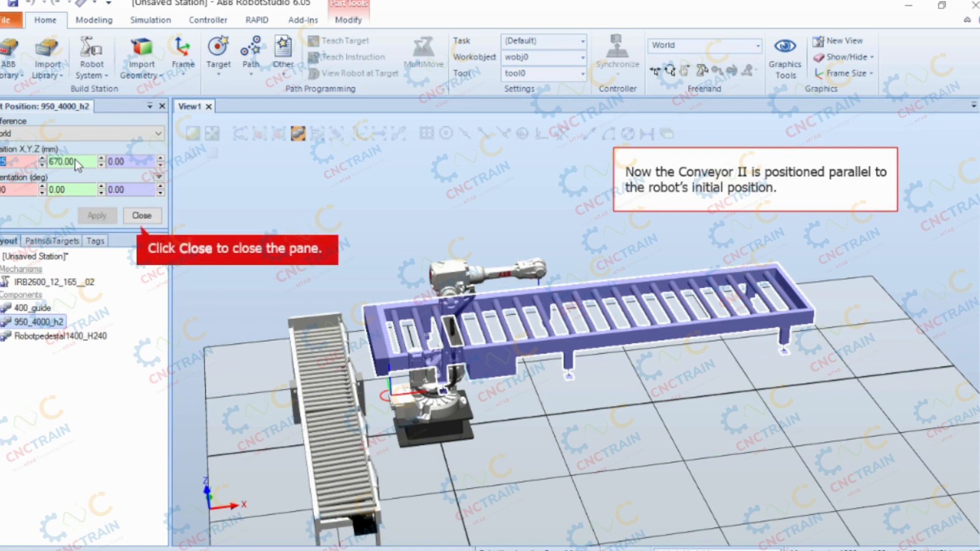
pyautogui.click(141, 215)
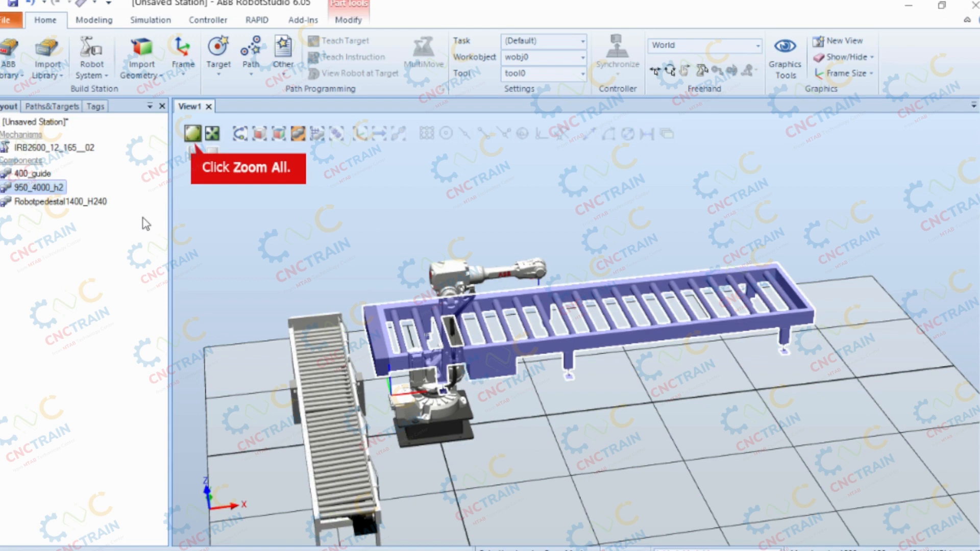
pyautogui.click(195, 140)
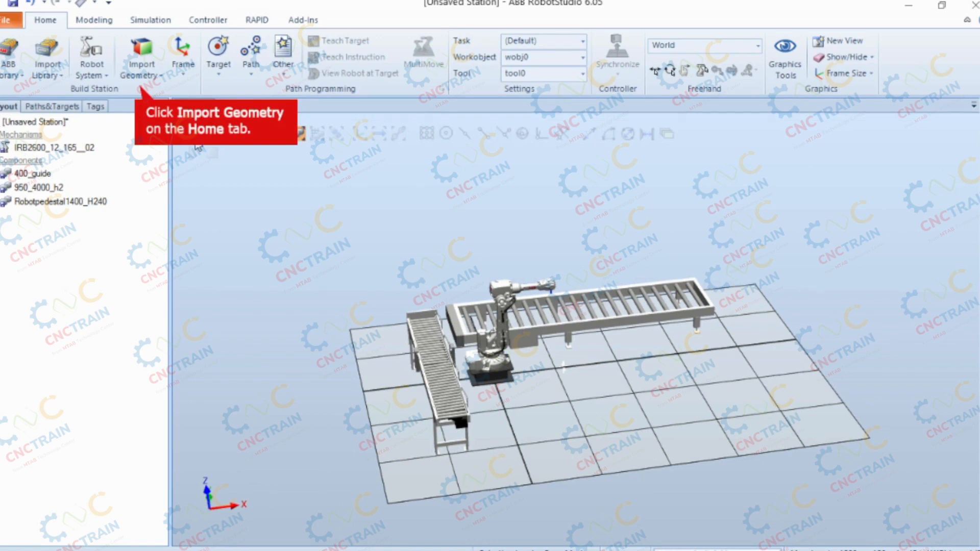
# Step: Import the Box.igs geometry from the abb folder, converting the CAD geometry to a single part
pyautogui.click(143, 51)
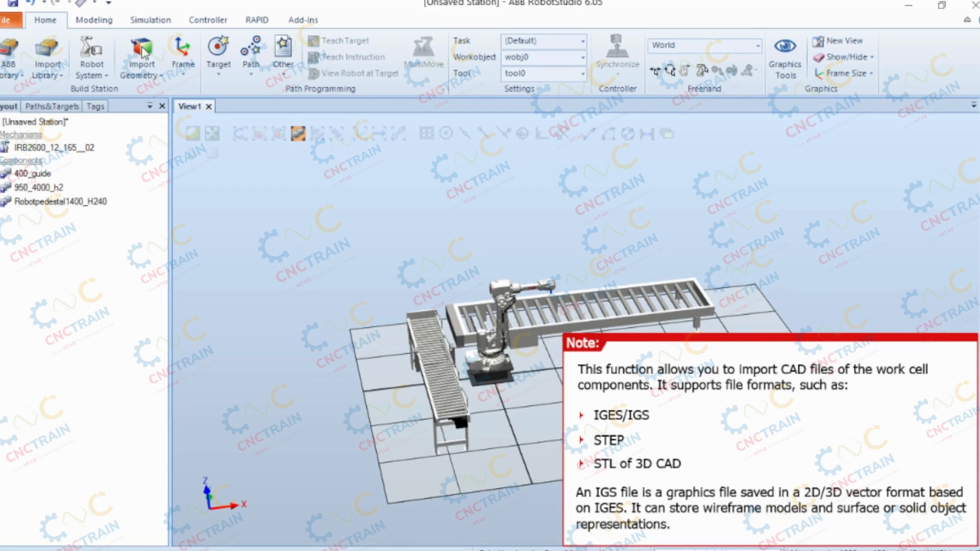
pyautogui.click(143, 50)
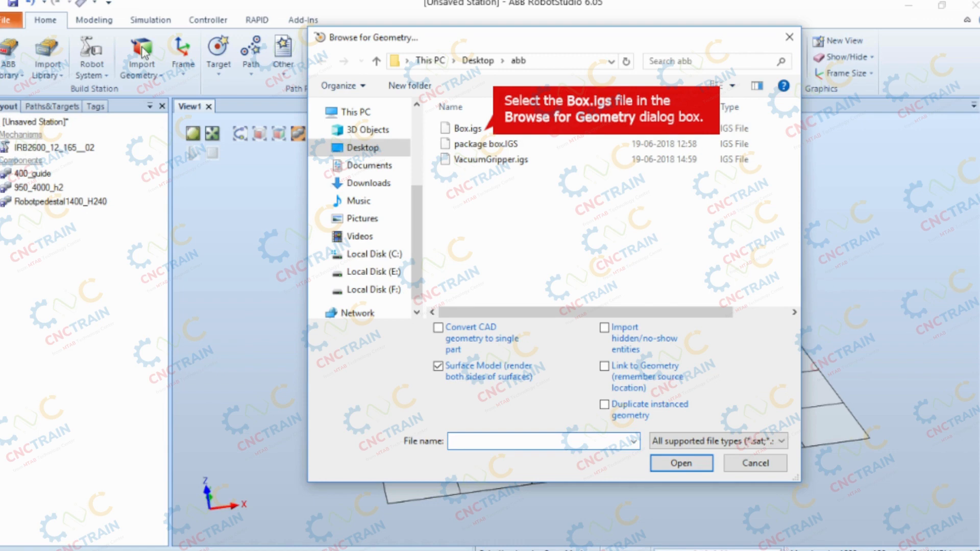
pyautogui.click(475, 133)
pyautogui.click(437, 327)
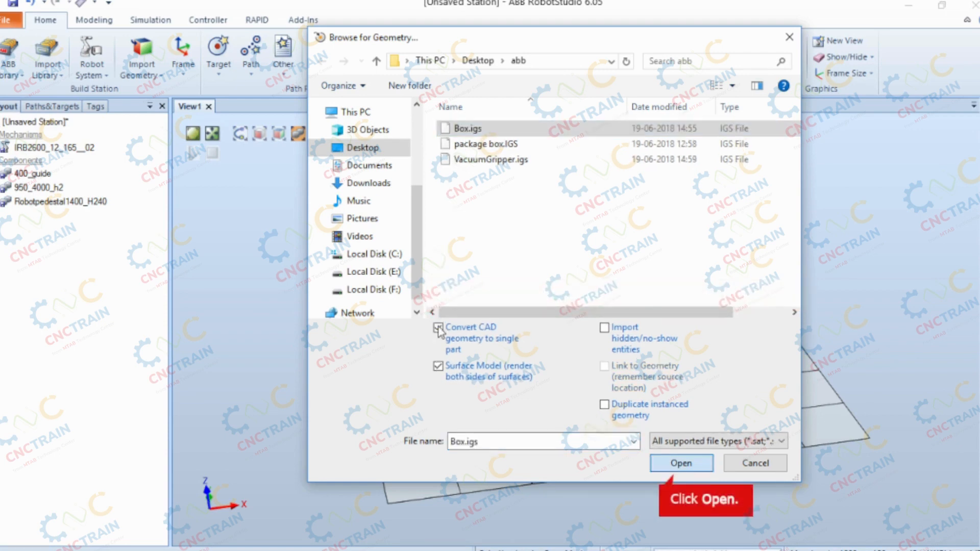
pyautogui.click(683, 463)
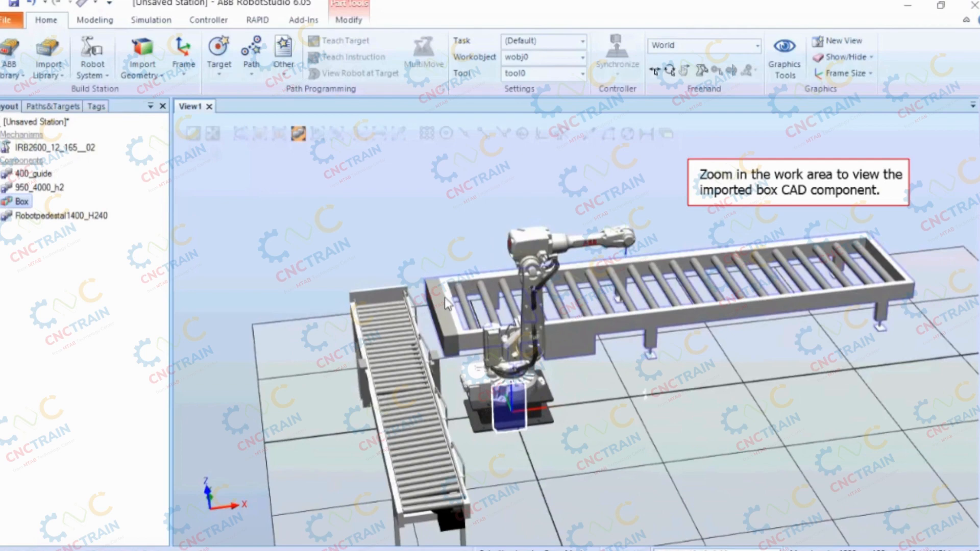
# Step: Position the Box on the 400_guide conveyor, aligning X with the conveyor's width and setting Y to 600 mm and Z to 770 mm
pyautogui.scroll(3, 499, 415)
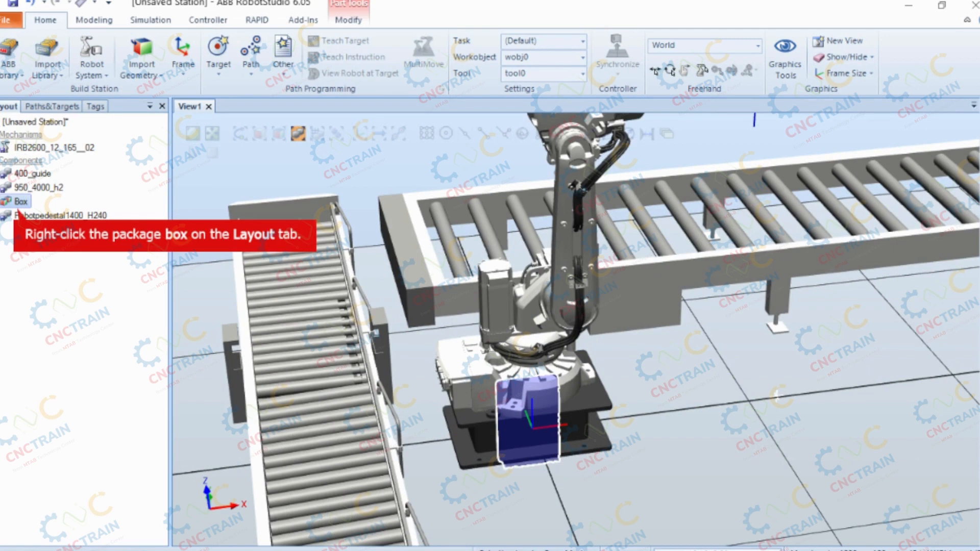
pyautogui.rightClick(25, 204)
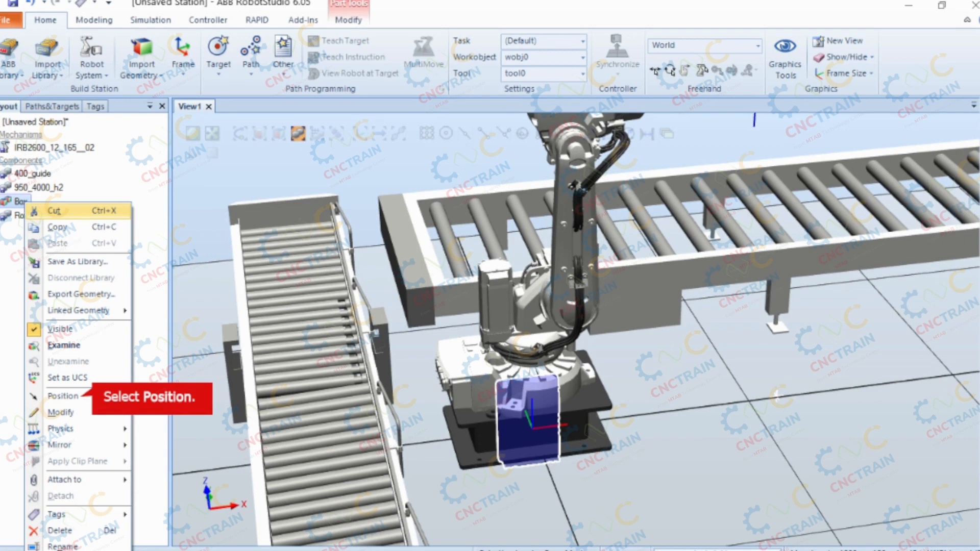
pyautogui.moveTo(101, 399)
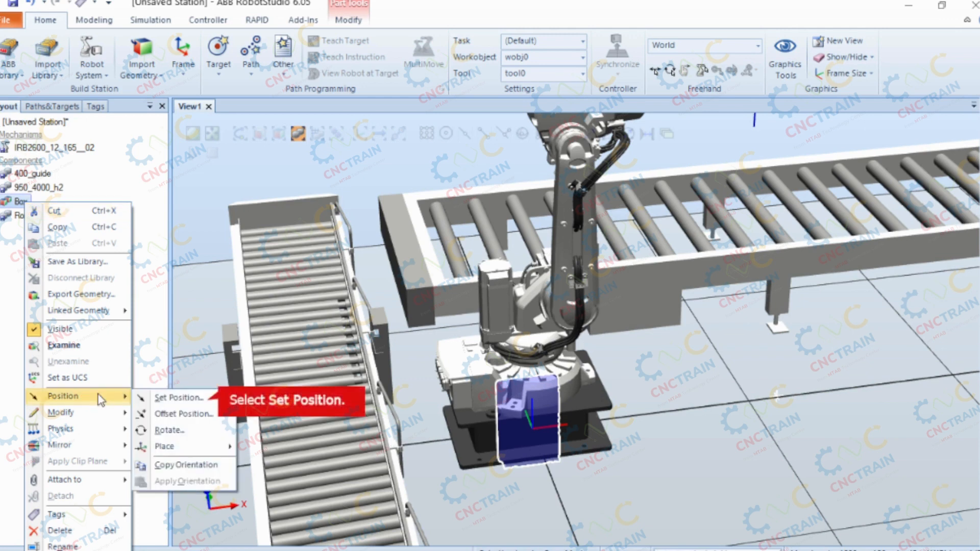
pyautogui.click(158, 401)
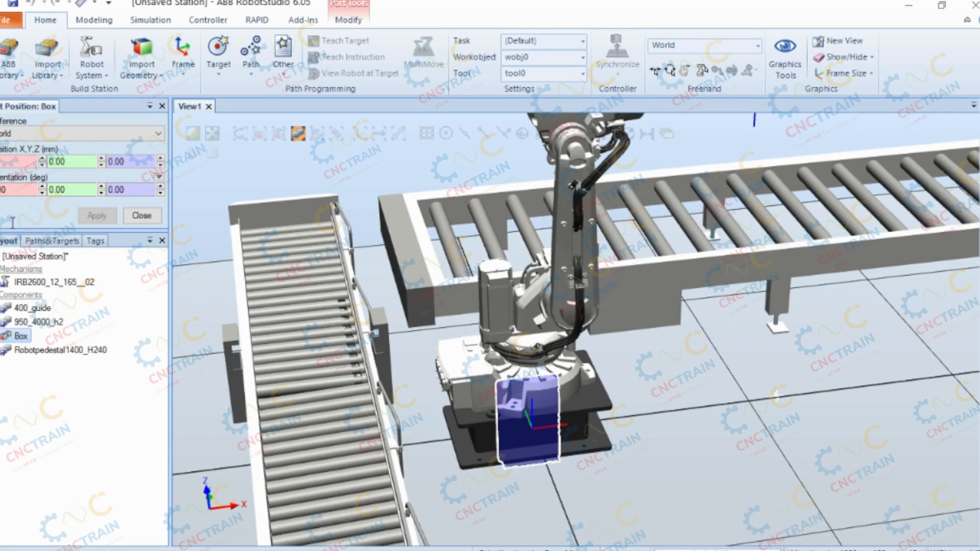
pyautogui.write('-650')
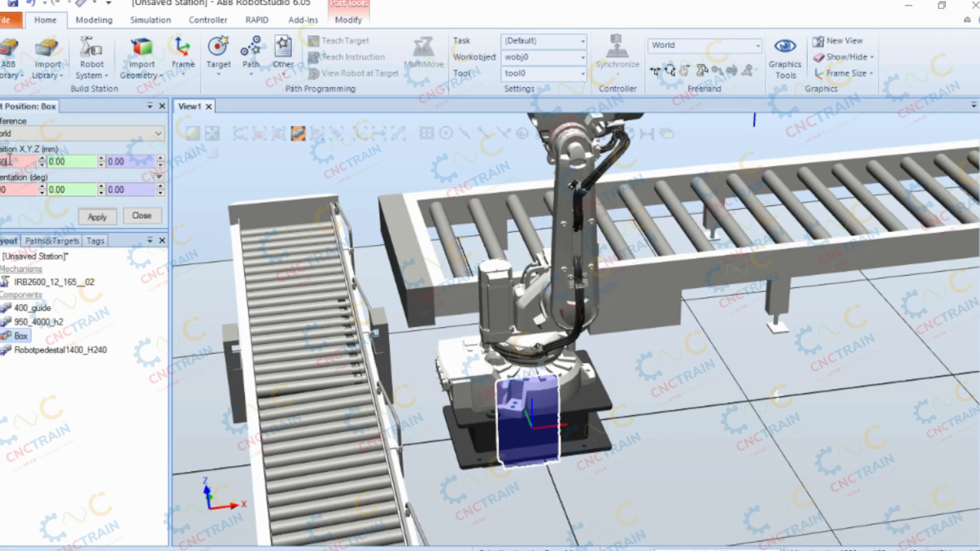
pyautogui.click(74, 163)
pyautogui.write('600')
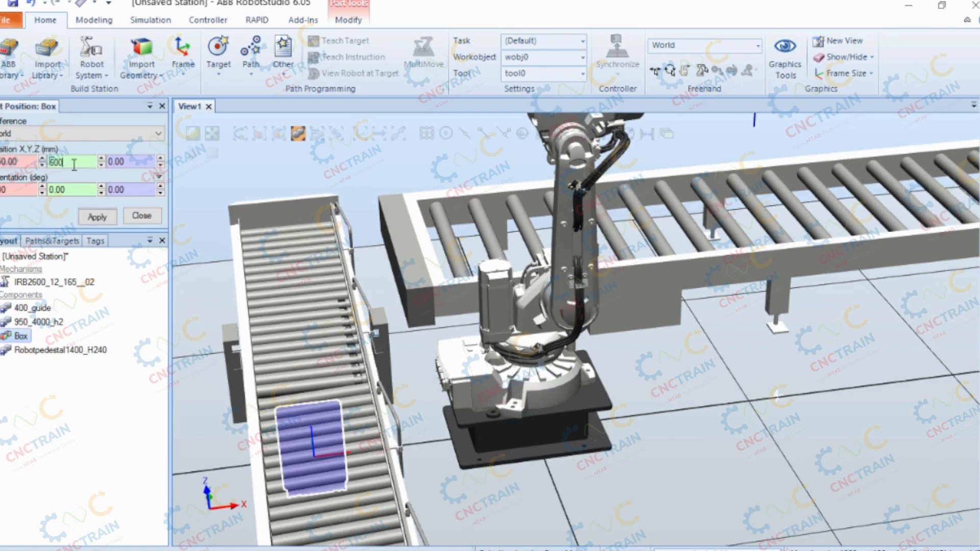
pyautogui.press('Return')
pyautogui.click(135, 161)
pyautogui.write('770')
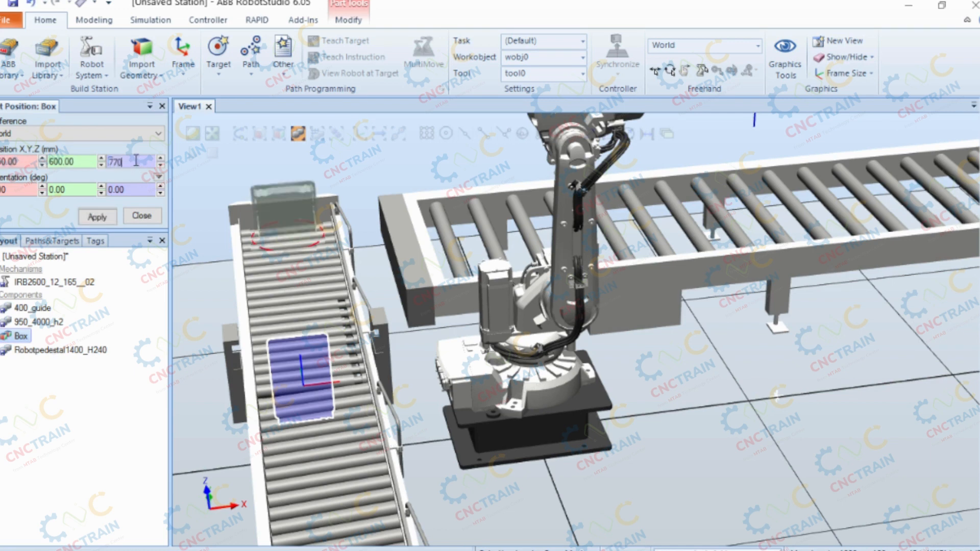
pyautogui.press('Return')
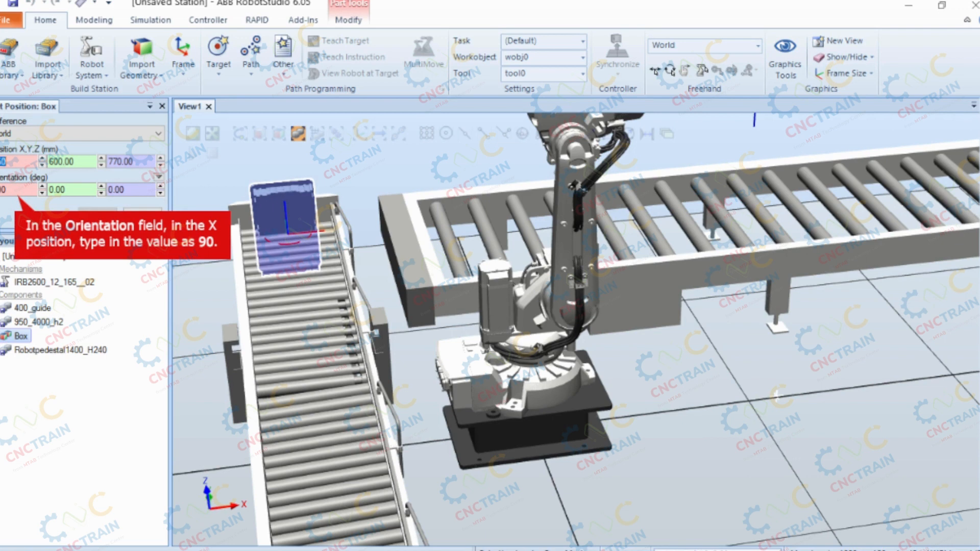
# Step: Set the Box's X orientation to 90 degrees and its Z orientation to 90 degrees
pyautogui.click(8, 190)
pyautogui.write('90')
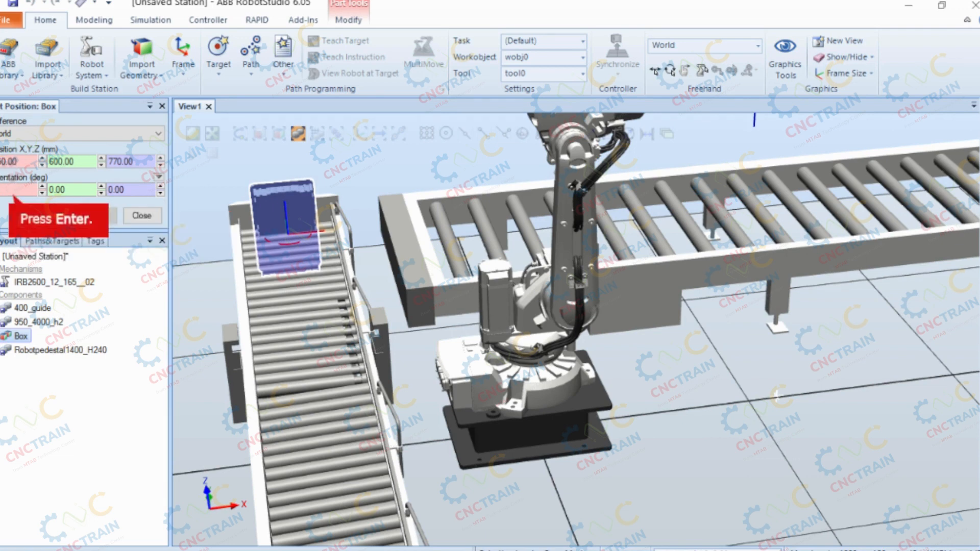
pyautogui.press('Return')
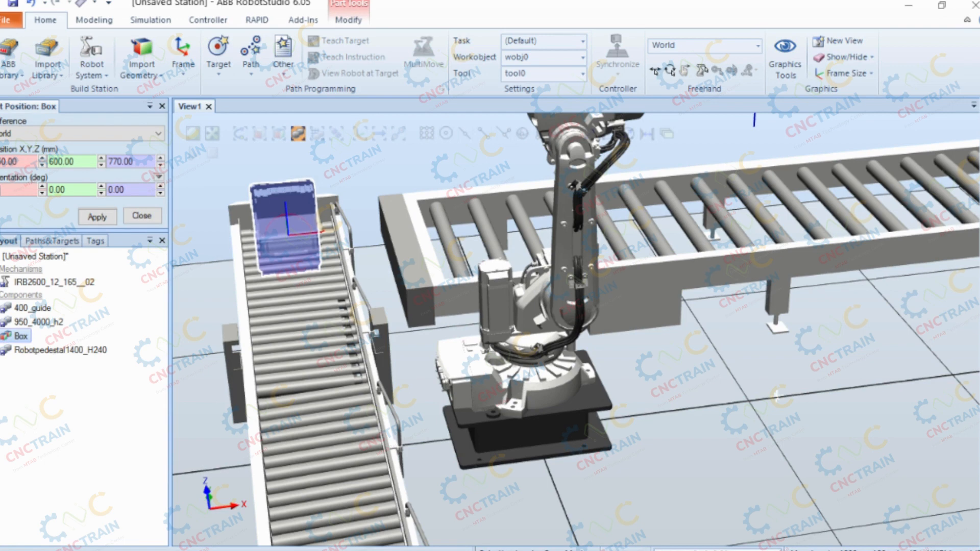
pyautogui.press('Return')
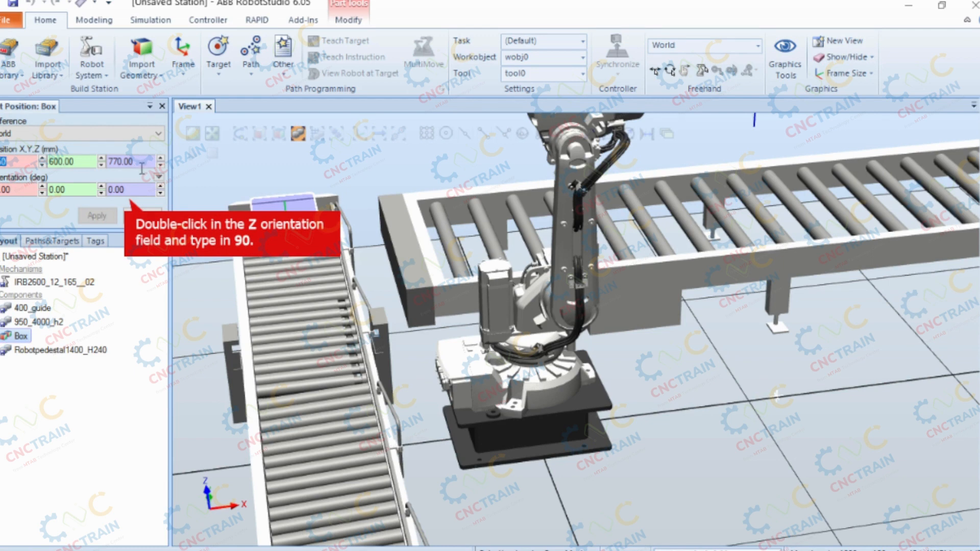
pyautogui.doubleClick(140, 190)
pyautogui.write('90')
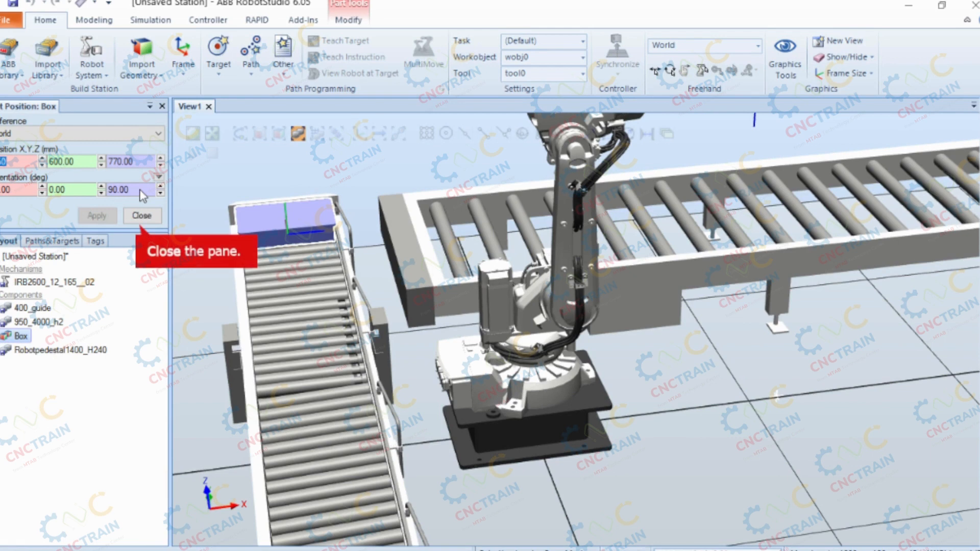
pyautogui.click(155, 216)
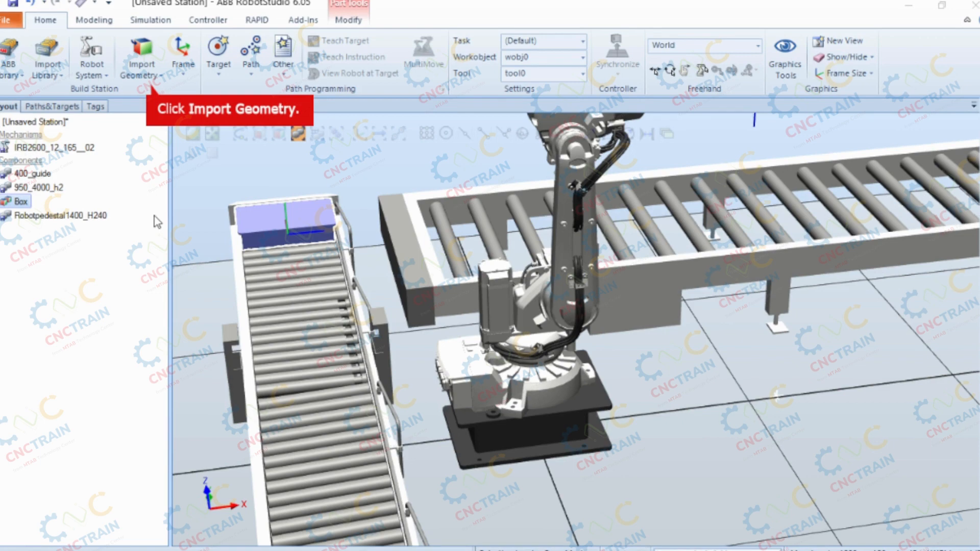
# Step: Import the package box.IGS geometry, converting the CAD geometry to a single part, and bring it into view beside the robot
pyautogui.click(140, 54)
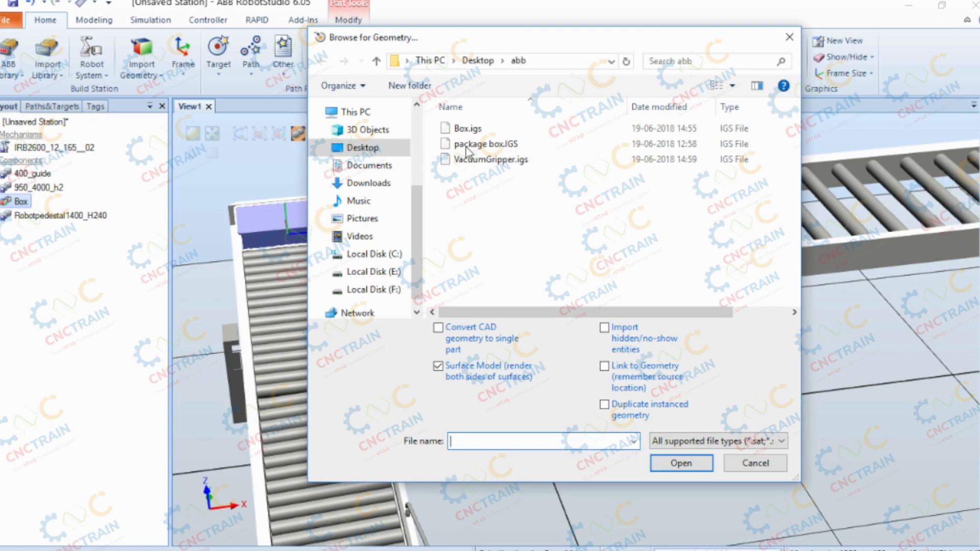
pyautogui.click(465, 148)
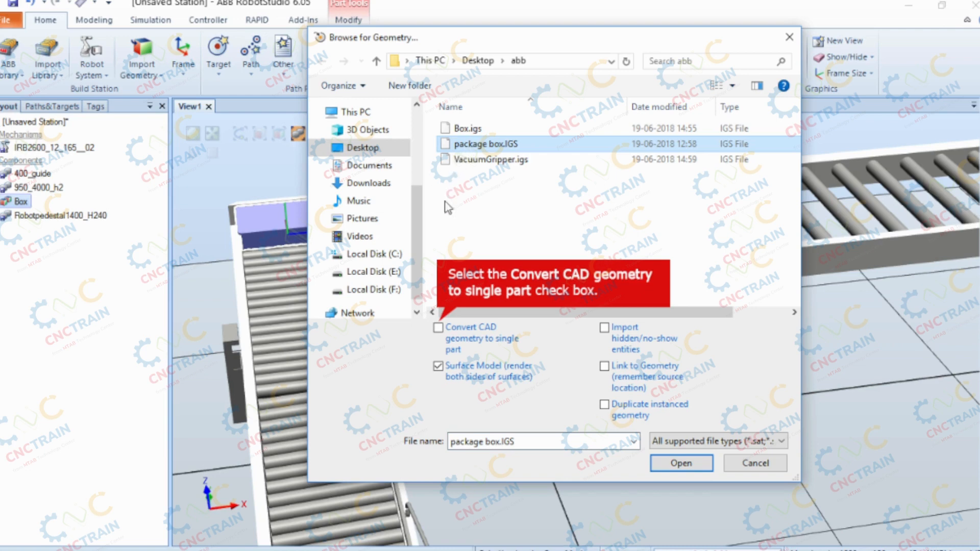
pyautogui.click(438, 328)
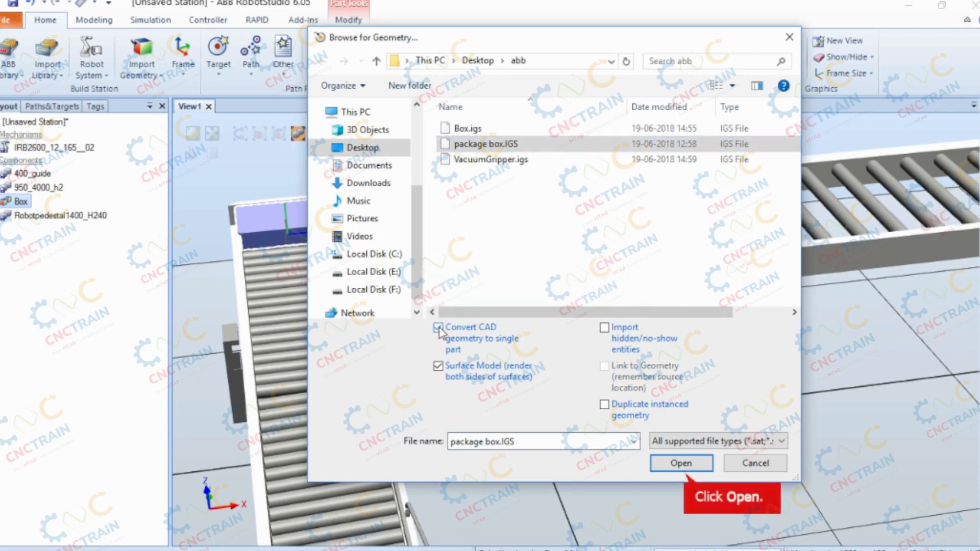
pyautogui.click(669, 463)
pyautogui.scroll(-3, 574, 316)
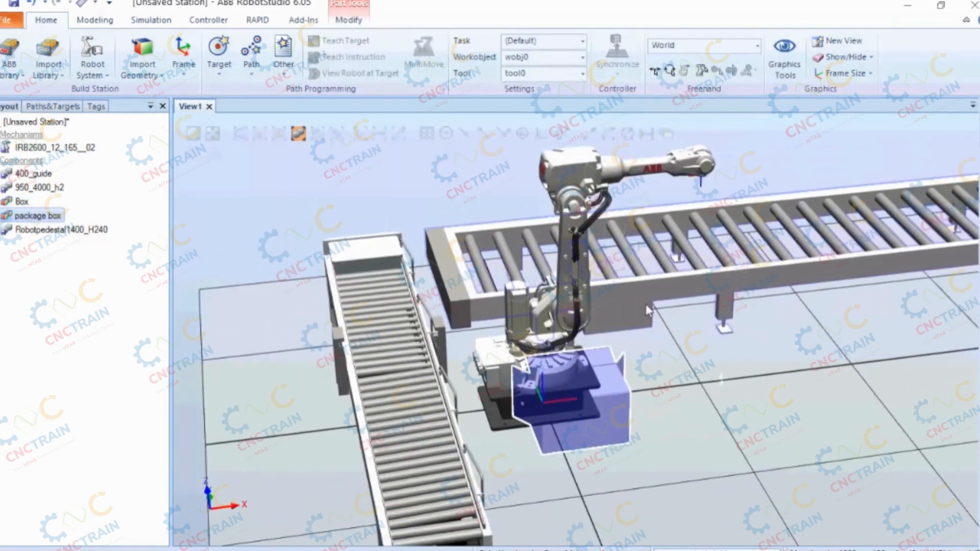
pyautogui.scroll(1, 657, 174)
pyautogui.scroll(1, 660, 180)
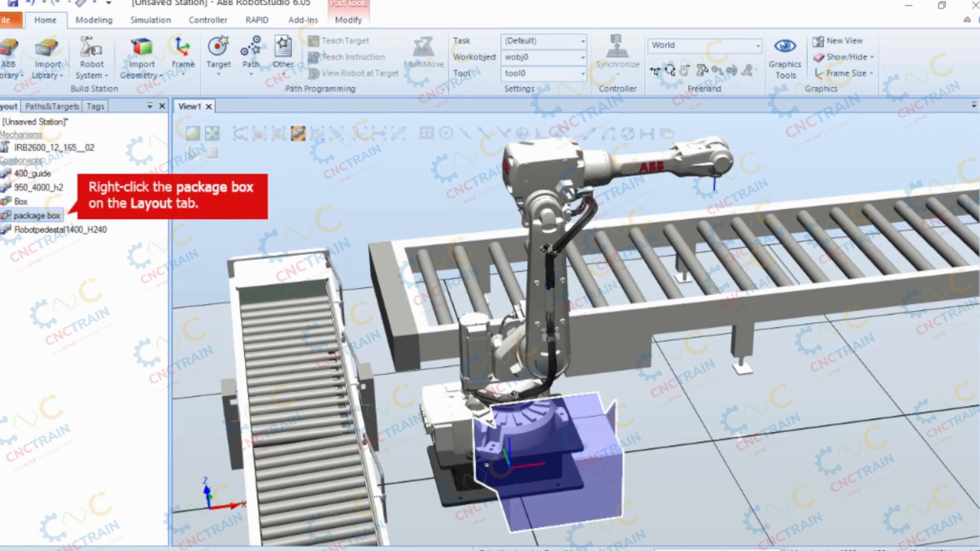
# Step: Move the package box along X clear of the robot pedestal and set its Y position to 850 mm
pyautogui.rightClick(39, 217)
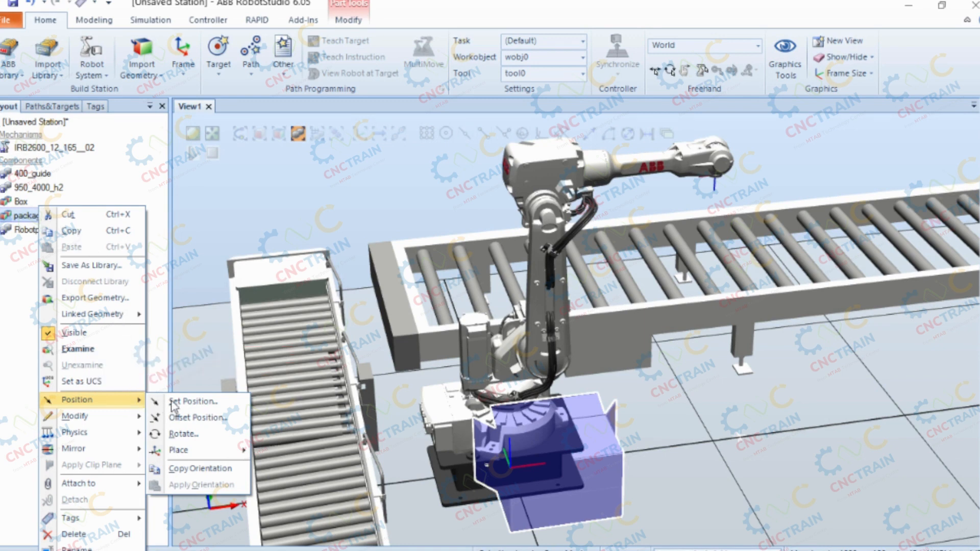
pyautogui.click(194, 402)
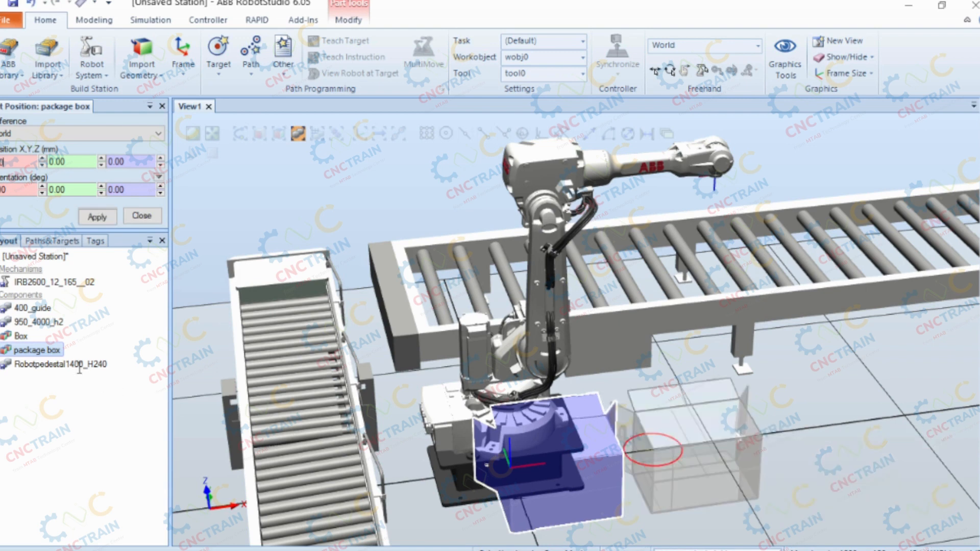
pyautogui.press('Return')
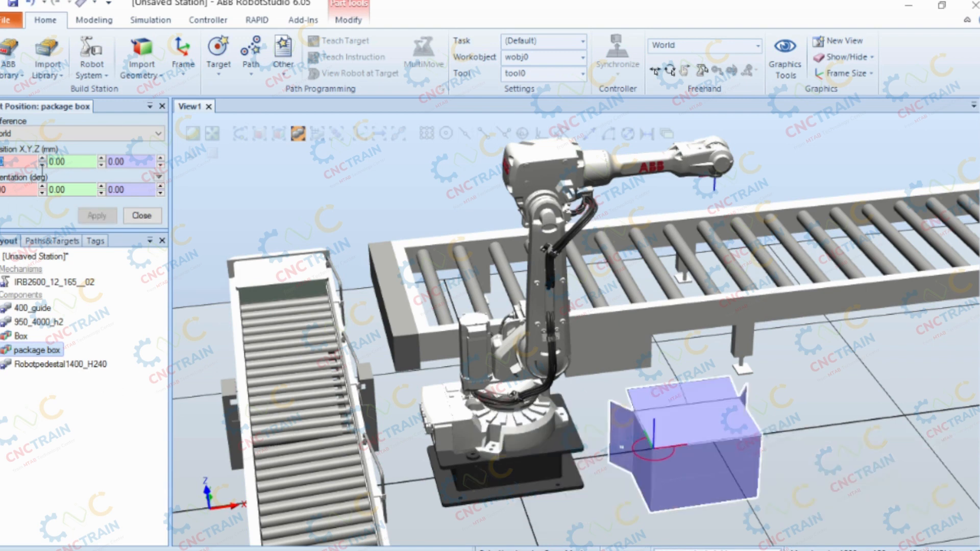
pyautogui.click(73, 164)
pyautogui.write('0')
pyautogui.press('BackSpace')
pyautogui.write('850')
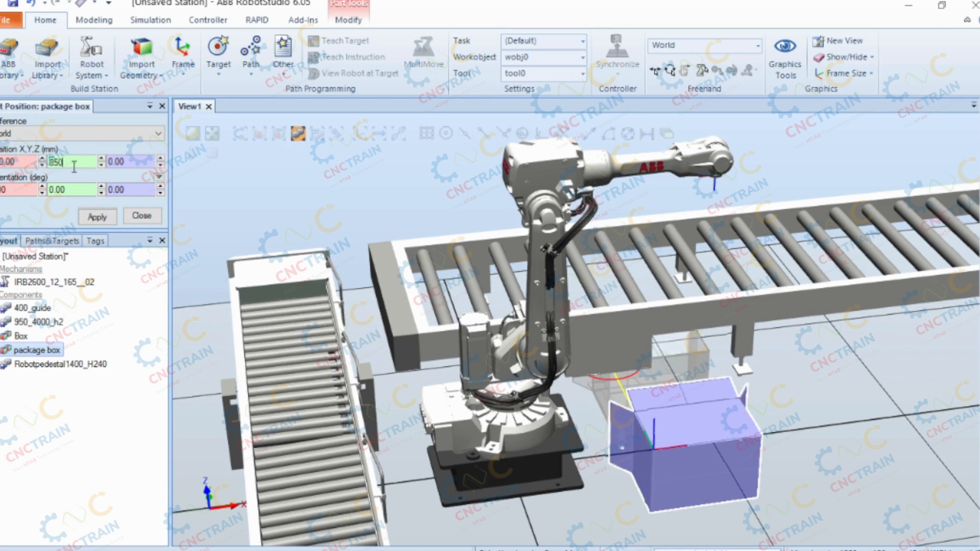
pyautogui.press('Return')
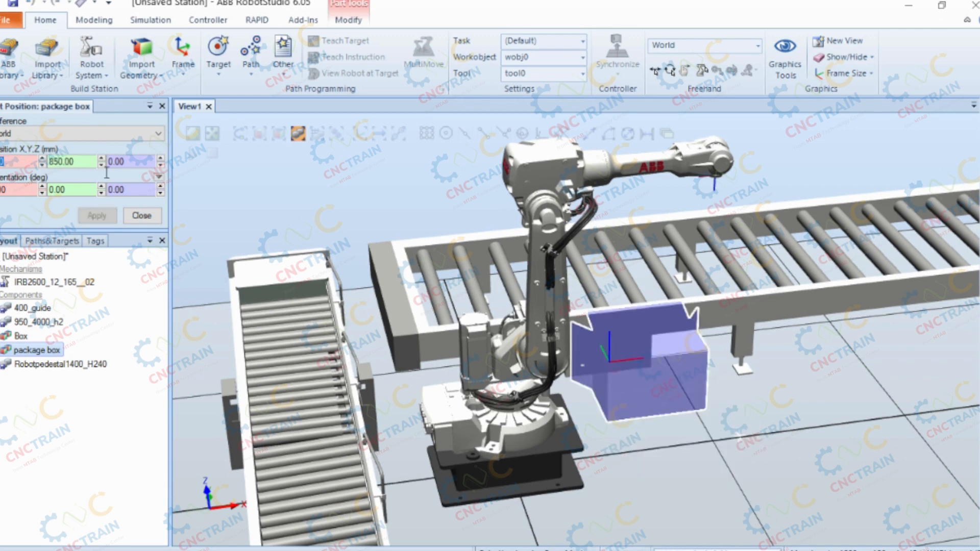
# Step: Raise the package box above the roller conveyor by setting its Z position to 425 mm
pyautogui.click(129, 161)
pyautogui.write('00')
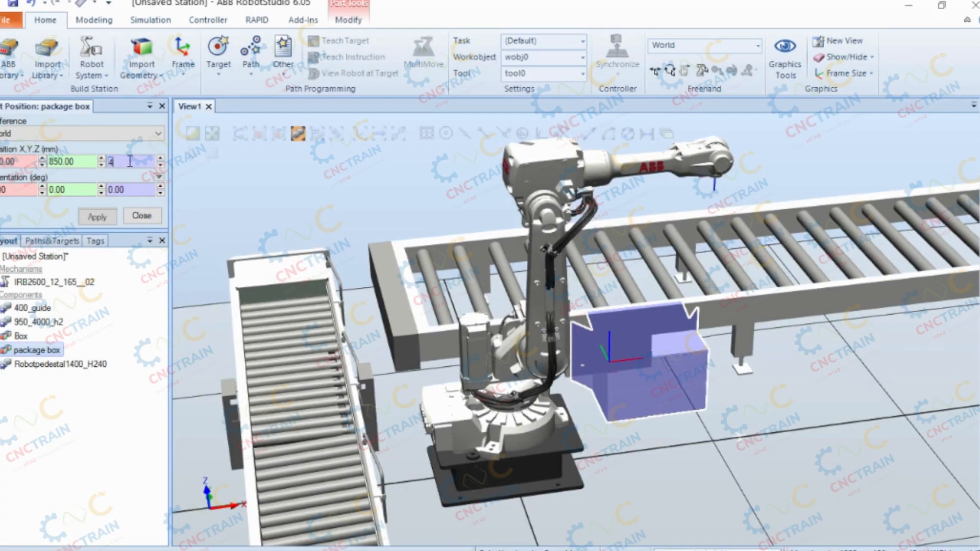
pyautogui.press('BackSpace')
pyautogui.write('425')
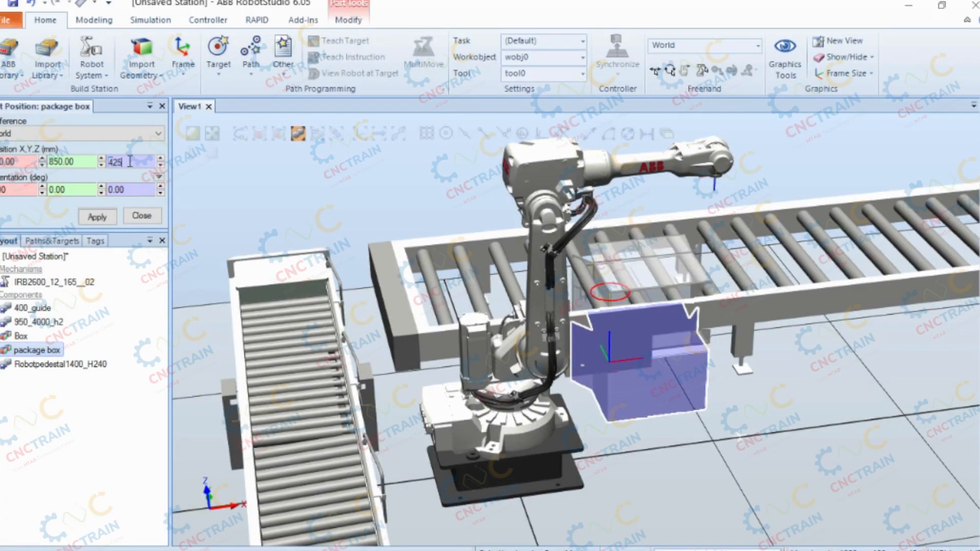
pyautogui.press('Return')
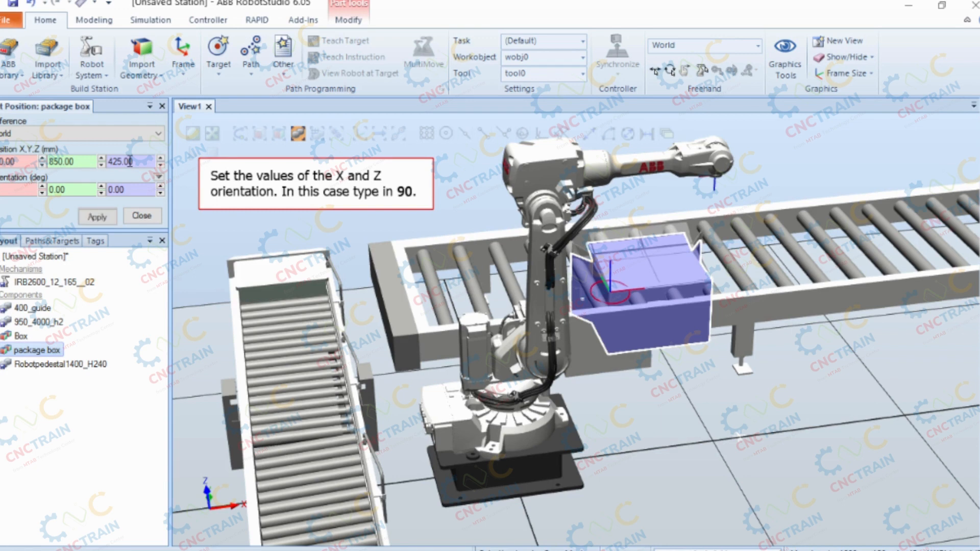
# Step: Set the package box's X and Z orientation to 90 degrees each and finish positioning it
pyautogui.write('90')
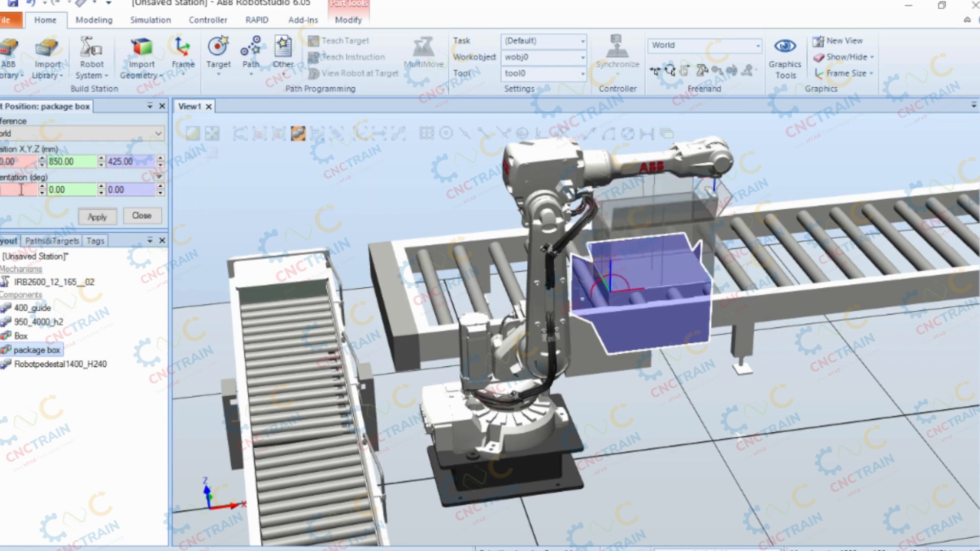
pyautogui.press('Tab')
pyautogui.press('Tab')
pyautogui.write('90')
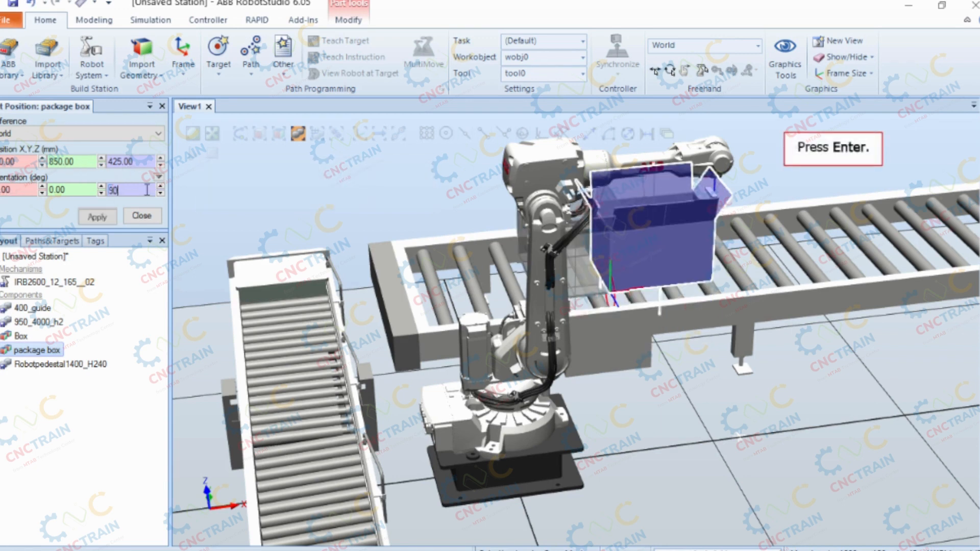
pyautogui.press('Return')
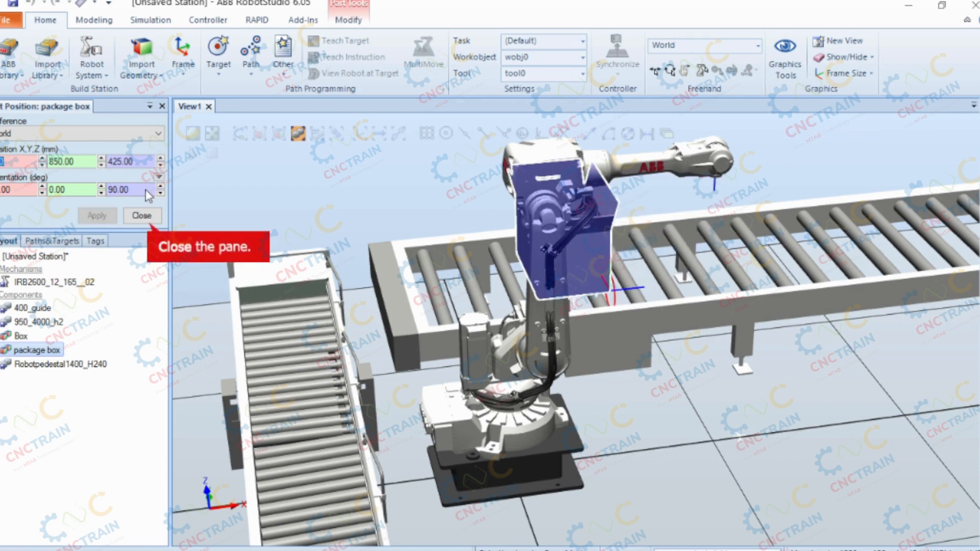
pyautogui.click(140, 216)
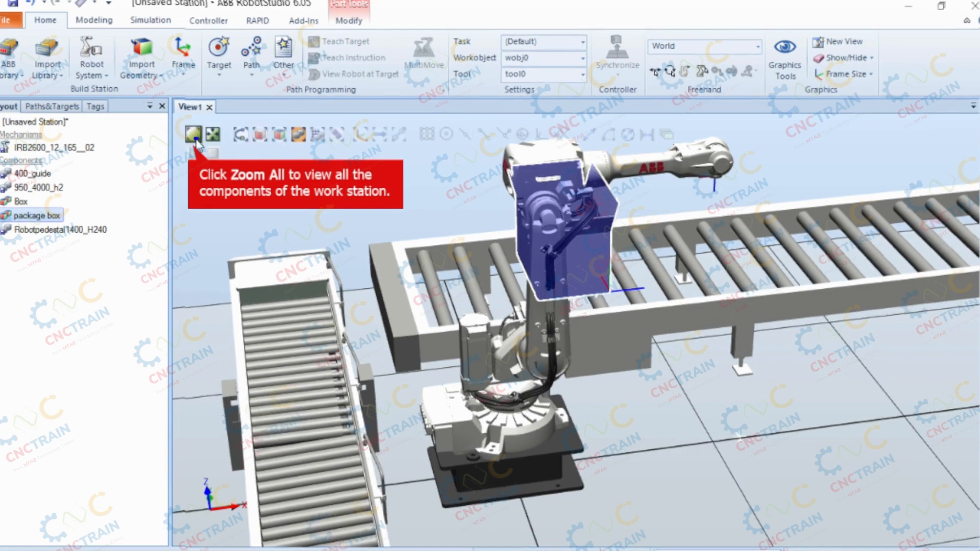
# Step: Import a Fence 740 from the equipment library into the work station
pyautogui.click(194, 137)
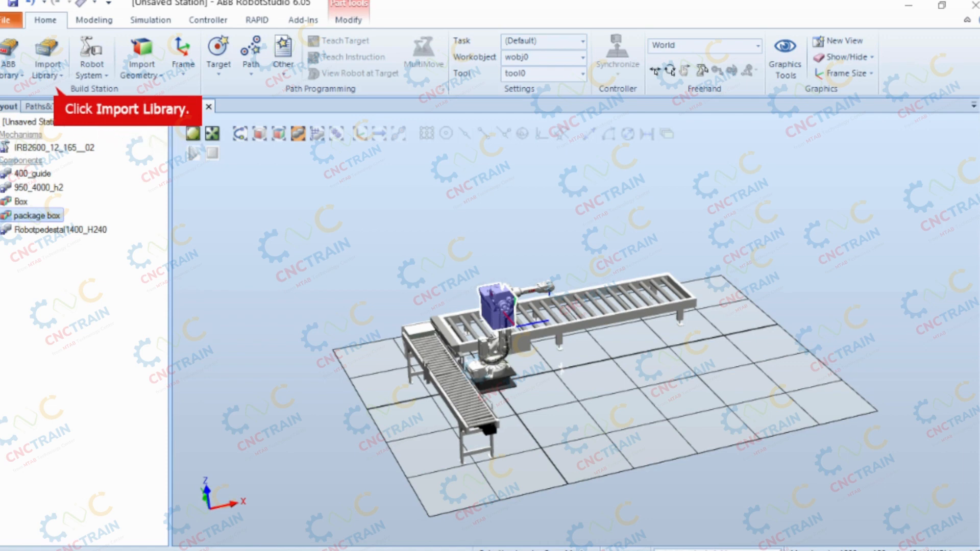
pyautogui.click(49, 75)
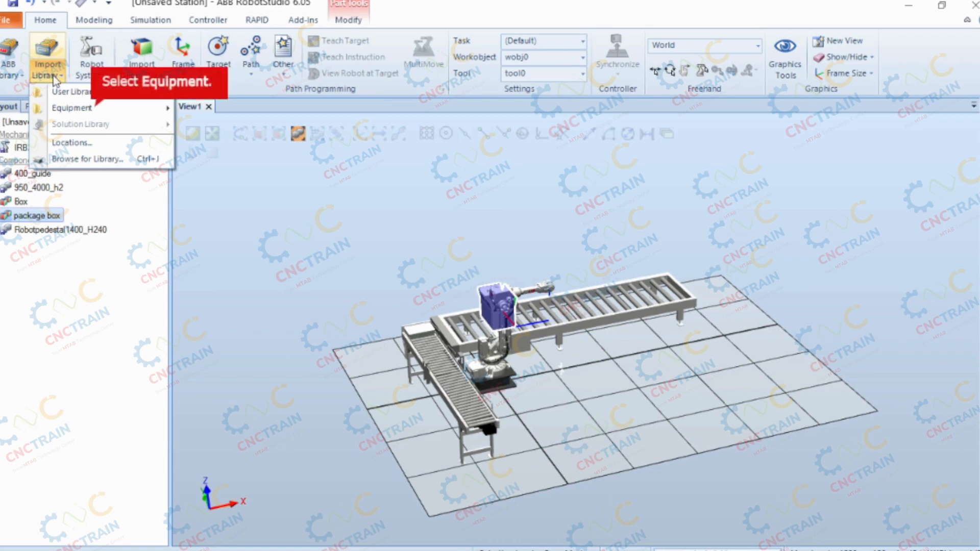
pyautogui.click(60, 112)
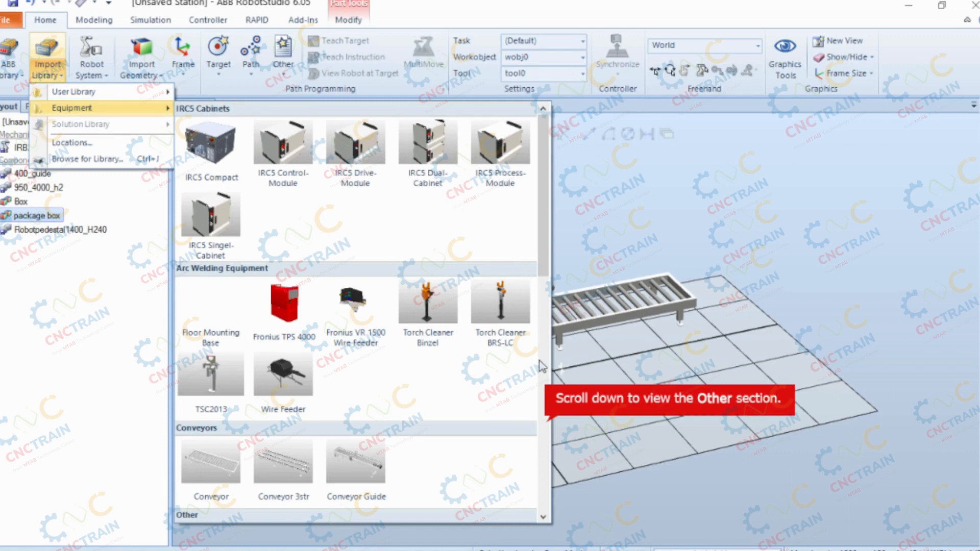
pyautogui.scroll(-3, 541, 364)
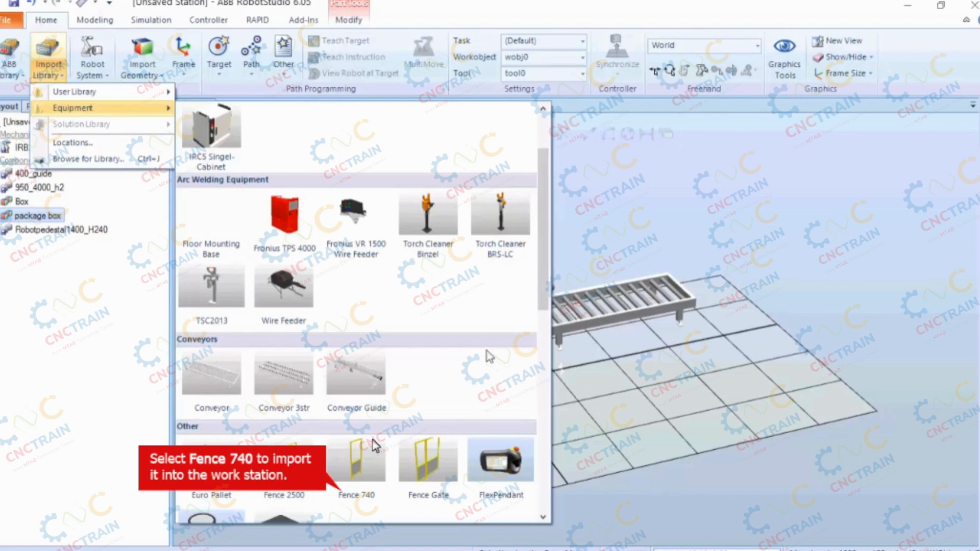
pyautogui.click(356, 466)
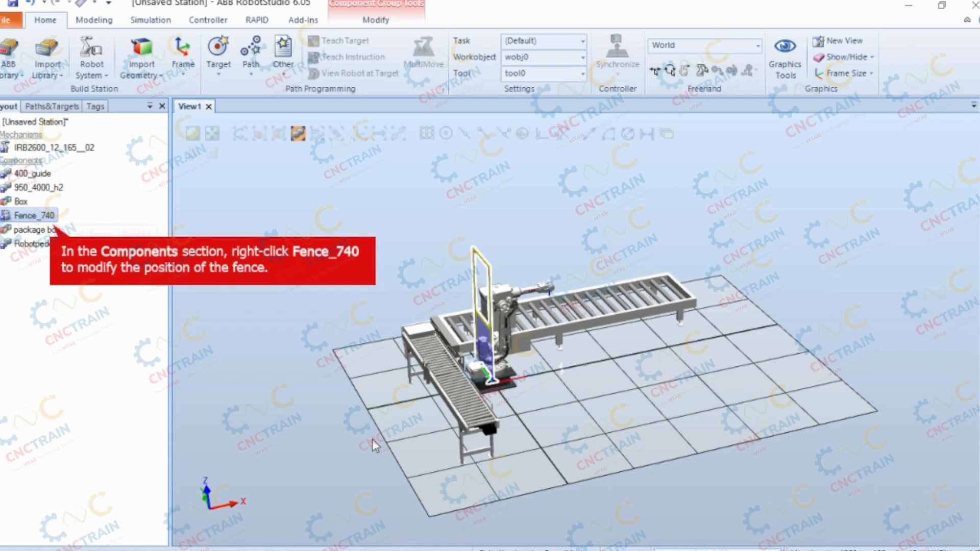
# Step: Position Fence_740 beside the 400_guide conveyor at X -1310 mm and Y 970 mm
pyautogui.rightClick(41, 216)
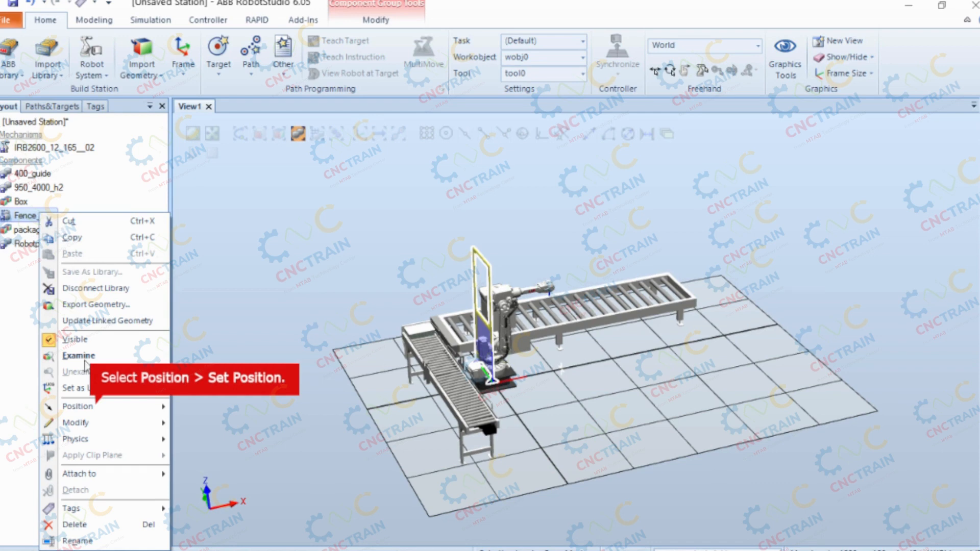
pyautogui.moveTo(85, 406)
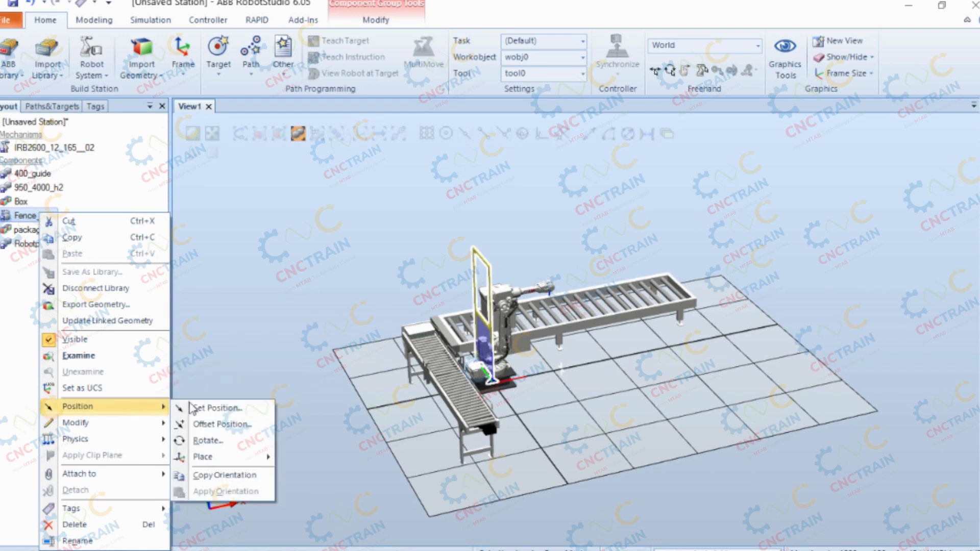
pyautogui.click(233, 408)
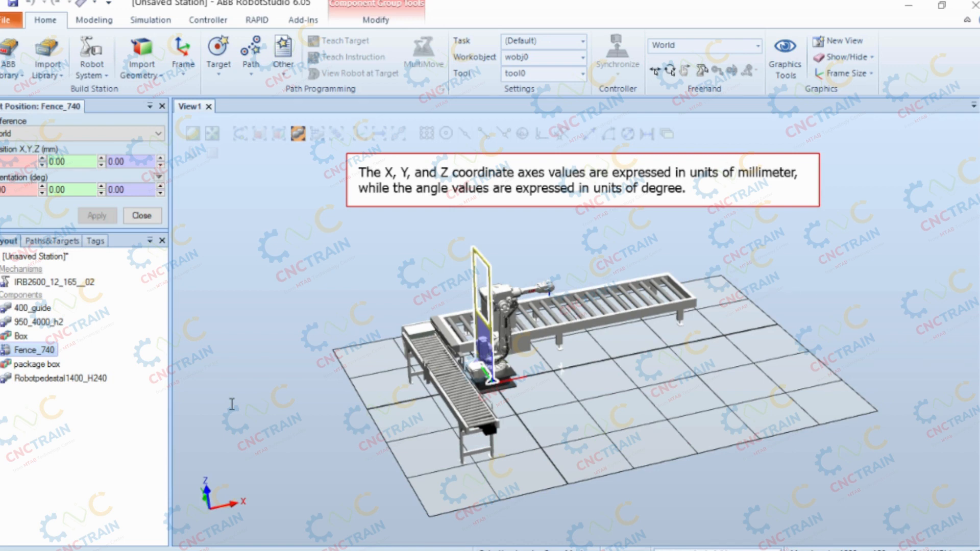
pyautogui.click(4, 162)
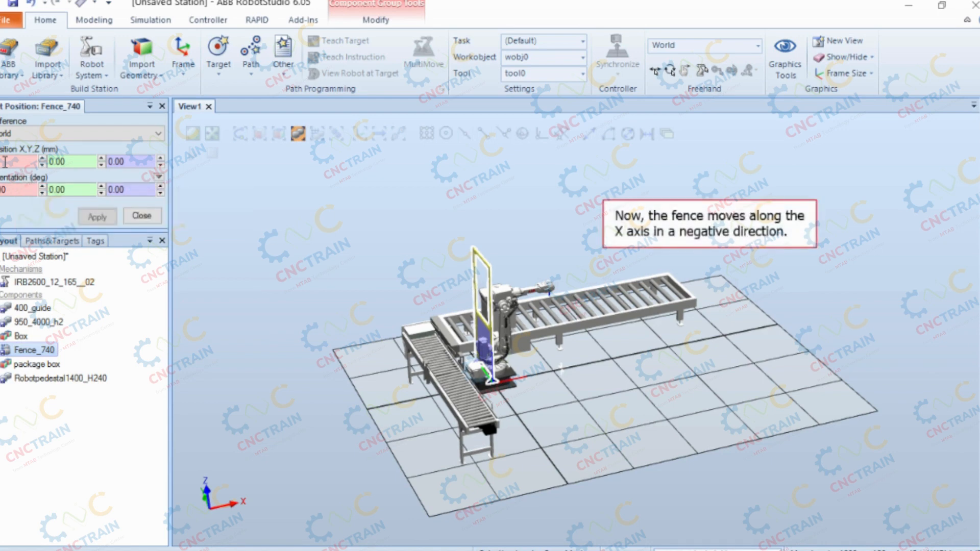
pyautogui.write('-1300')
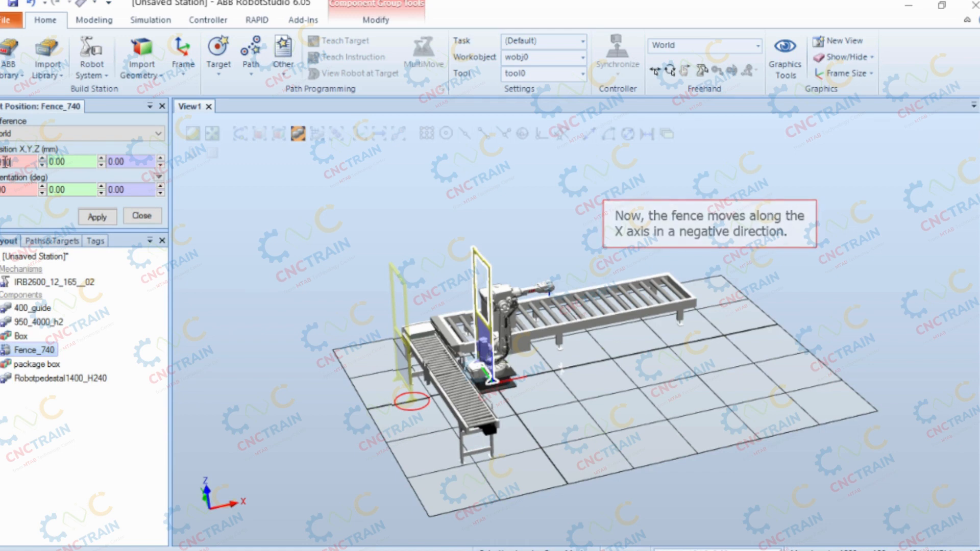
pyautogui.press('Return')
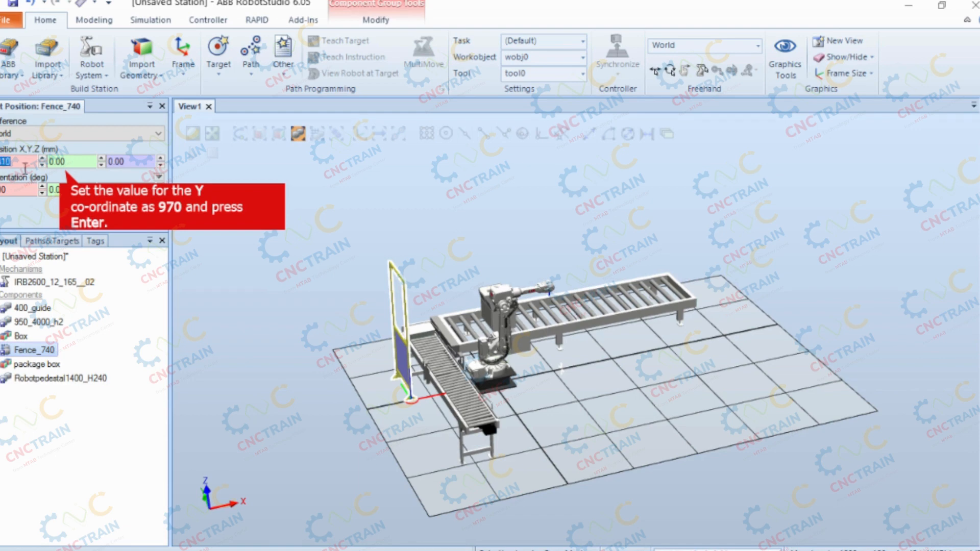
pyautogui.doubleClick(76, 163)
pyautogui.write('970')
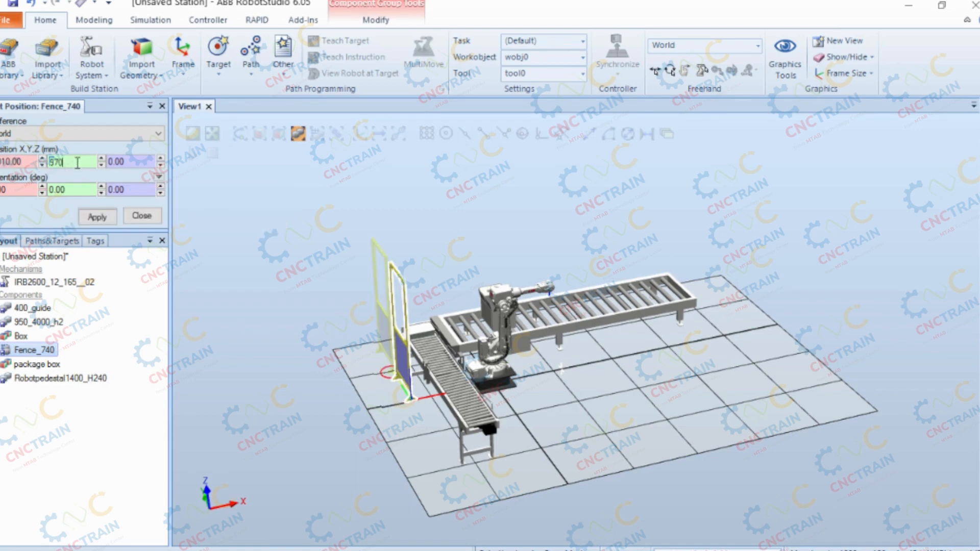
pyautogui.press('Return')
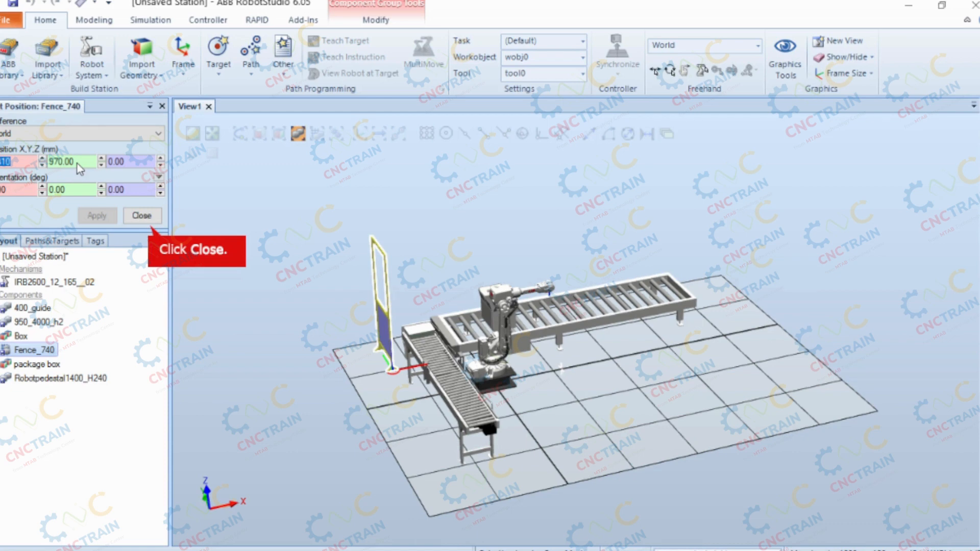
pyautogui.click(141, 216)
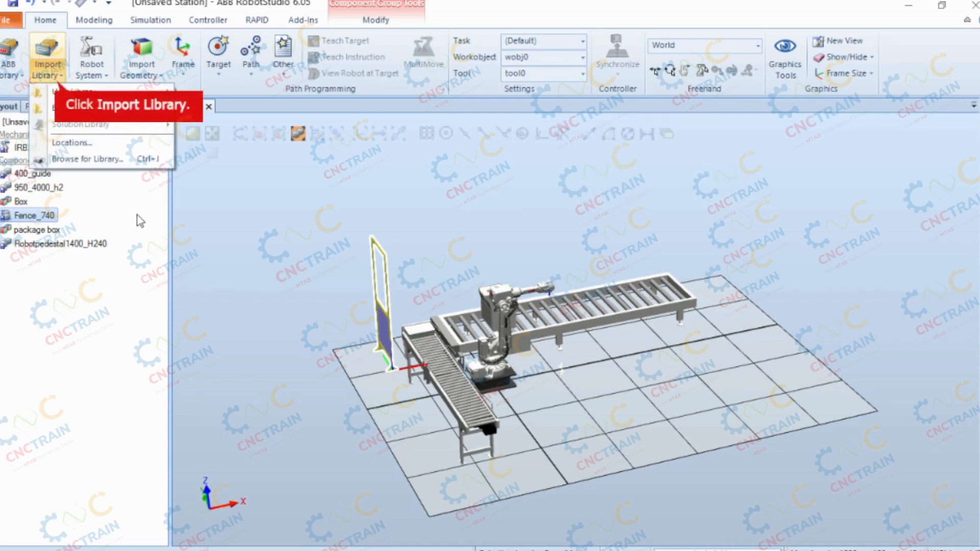
# Step: Import a second Fence 740 from the equipment library
pyautogui.click(52, 76)
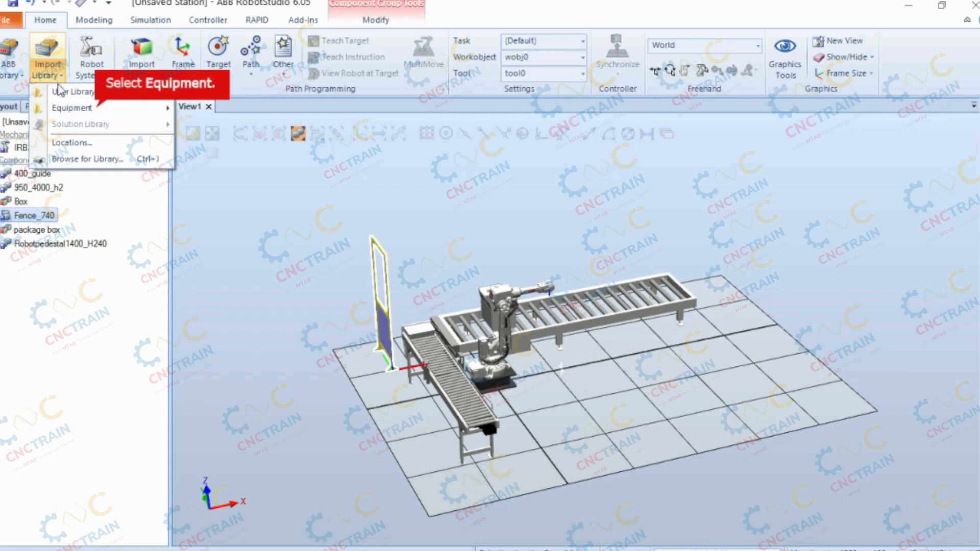
pyautogui.click(61, 108)
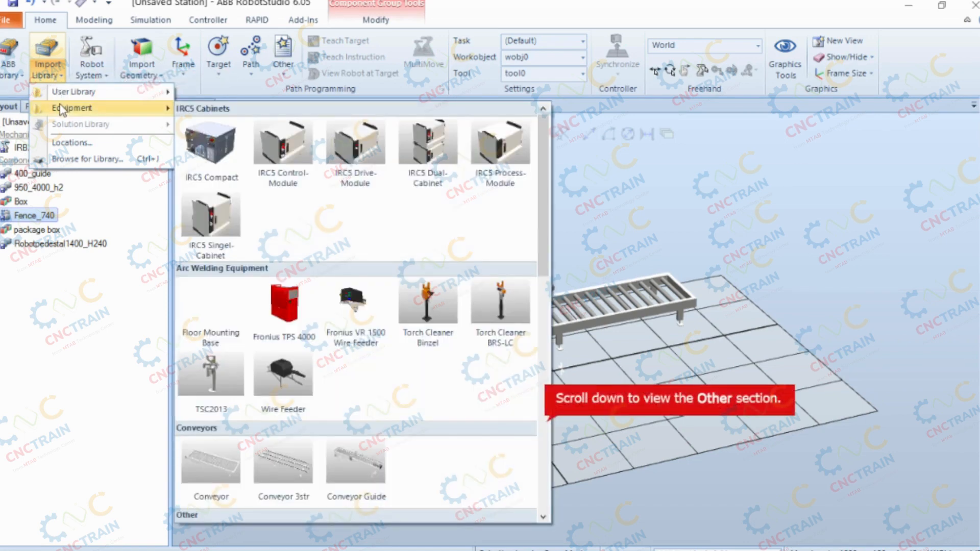
pyautogui.scroll(-5, 374, 386)
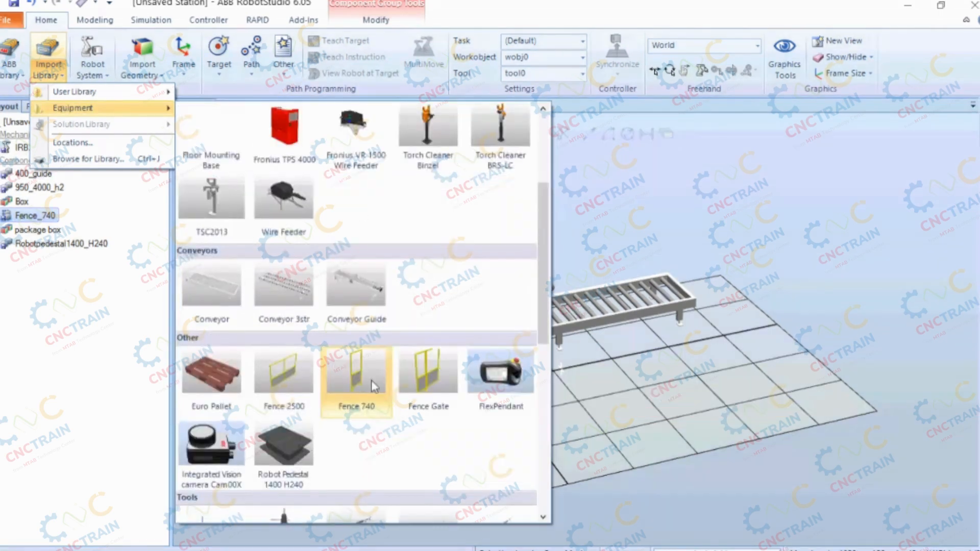
pyautogui.click(372, 380)
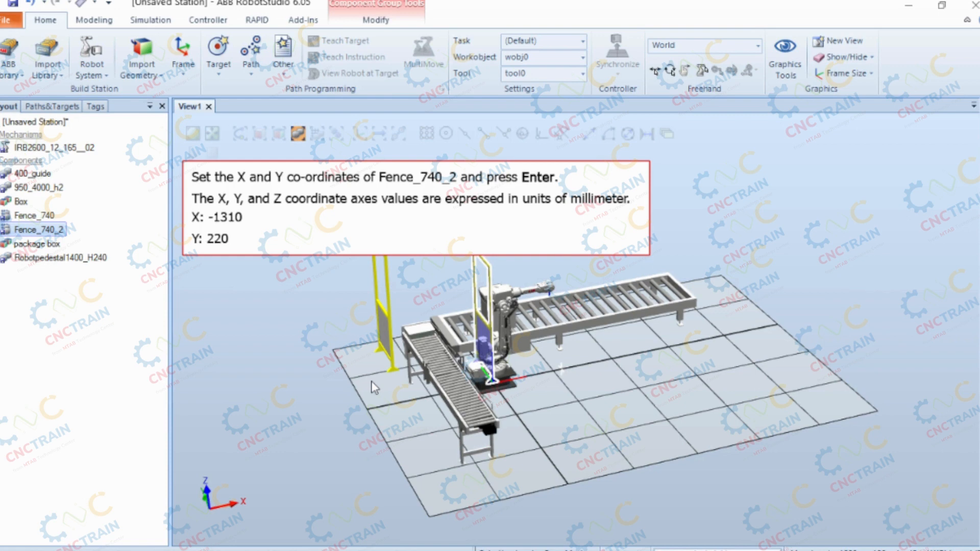
# Step: Position Fence_740_2 in line with the first 740 fence at X -1310 mm and Y 220 mm
pyautogui.rightClick(28, 230)
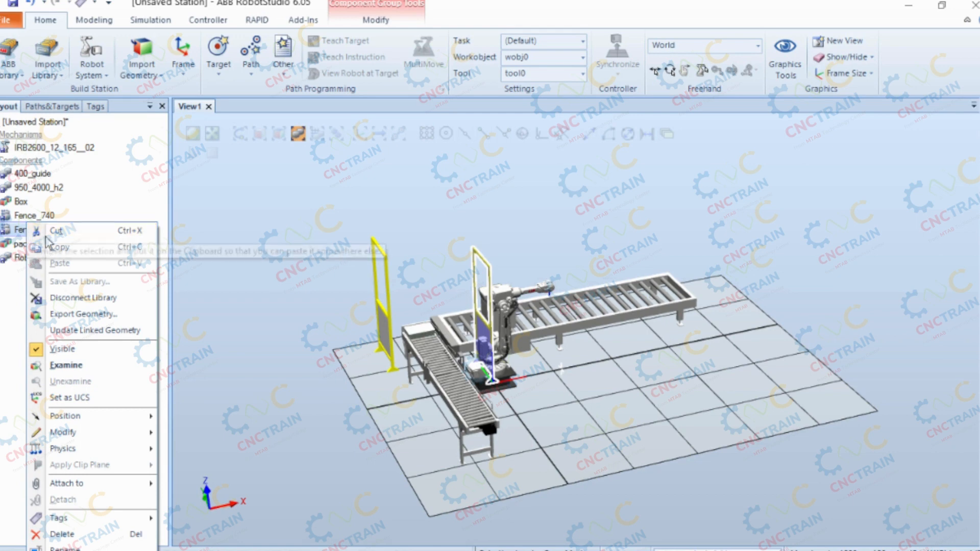
pyautogui.moveTo(95, 418)
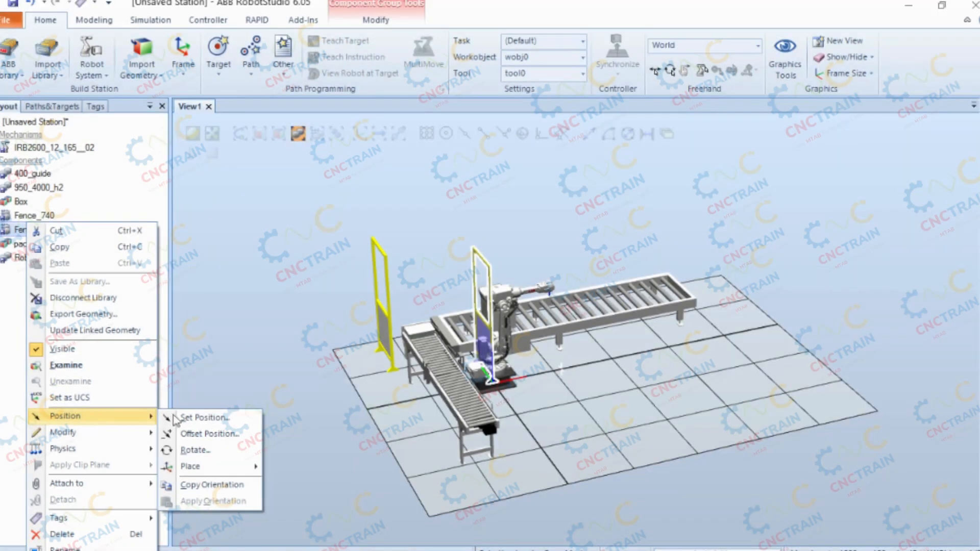
pyautogui.click(203, 421)
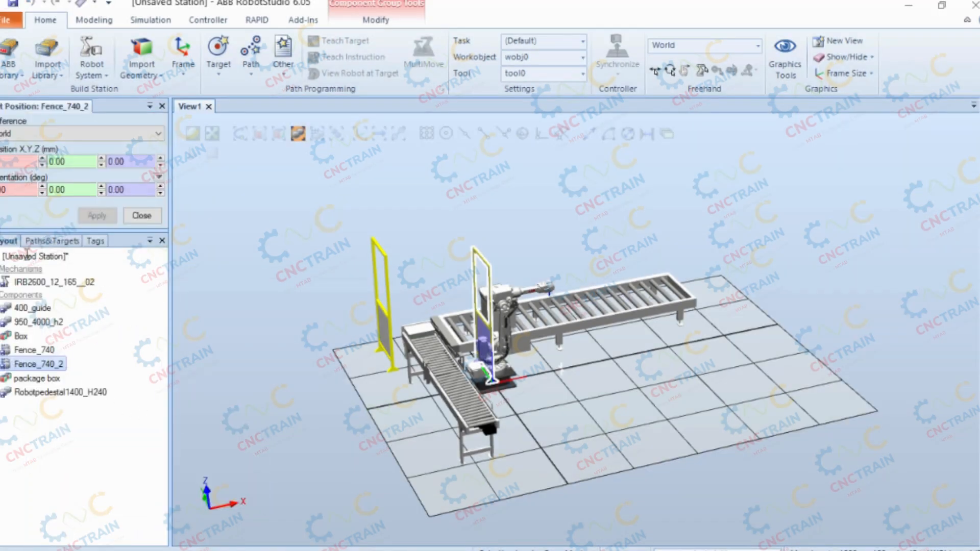
pyautogui.click(19, 163)
pyautogui.write('910')
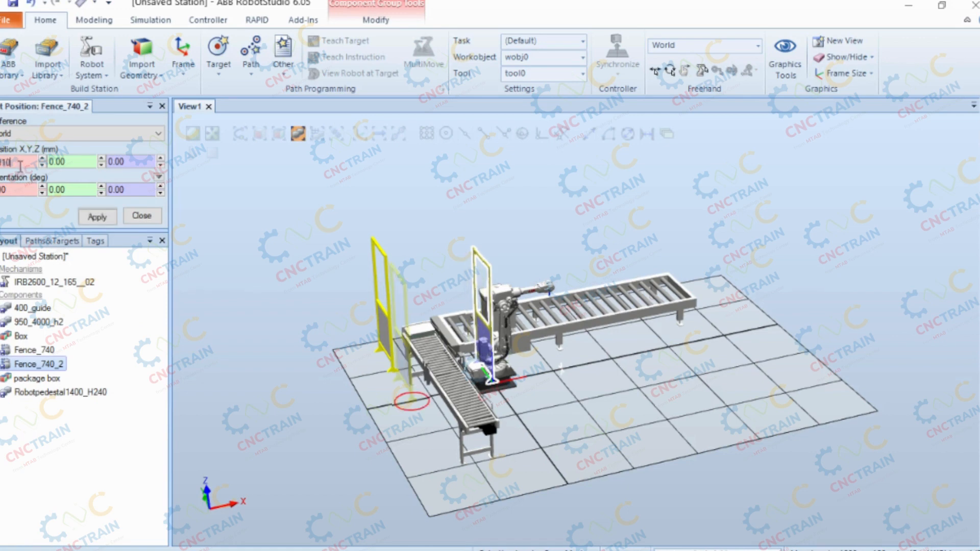
pyautogui.press('Return')
pyautogui.click(74, 162)
pyautogui.write('220')
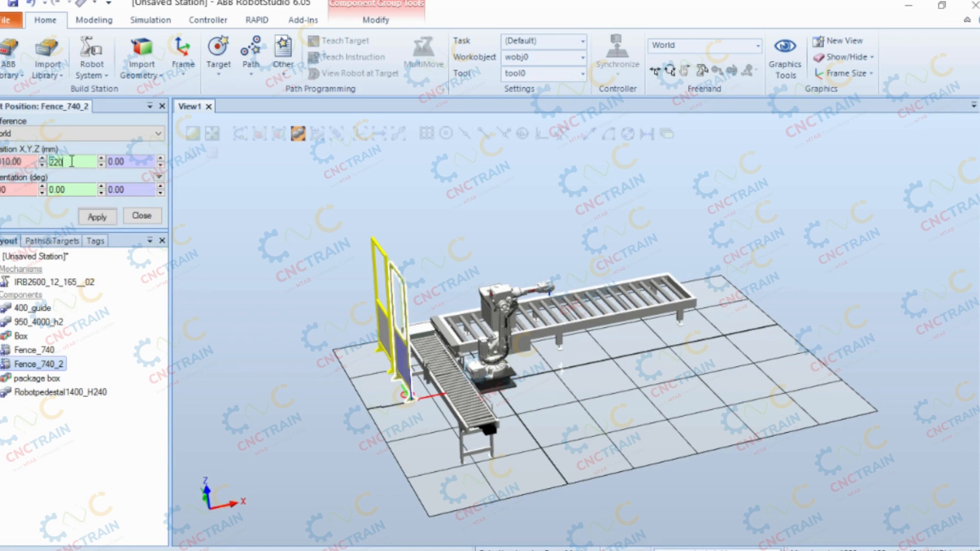
pyautogui.press('Return')
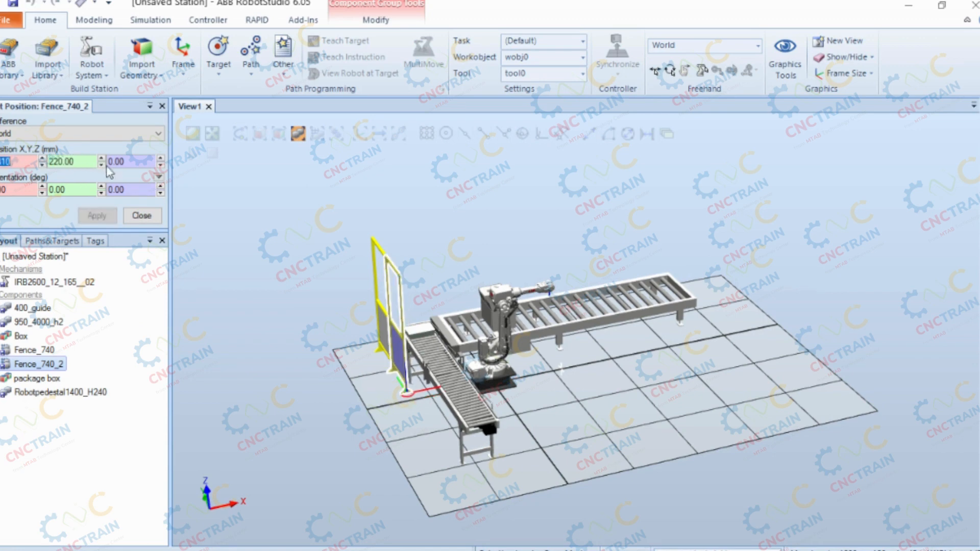
pyautogui.click(143, 216)
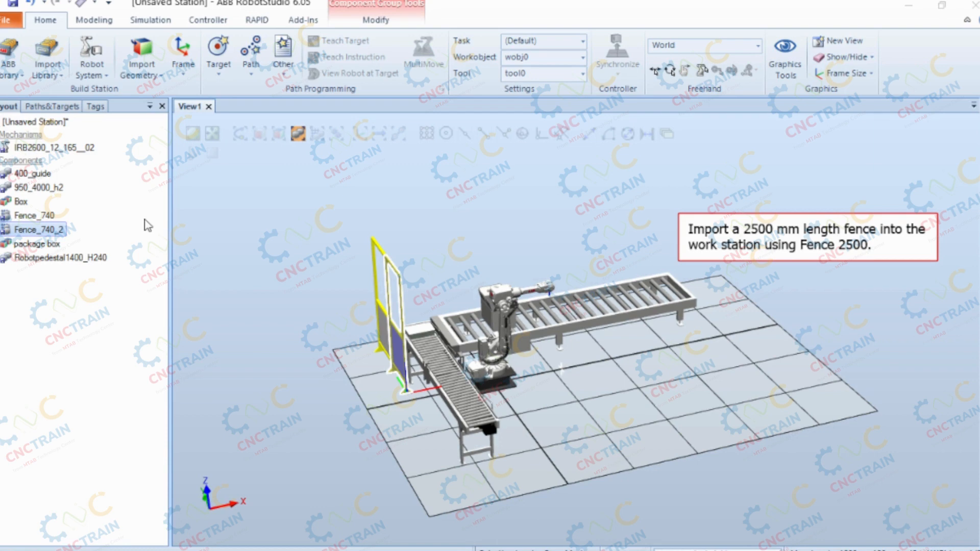
# Step: Import a Fence 2500 from the equipment library into the work station
pyautogui.click(47, 69)
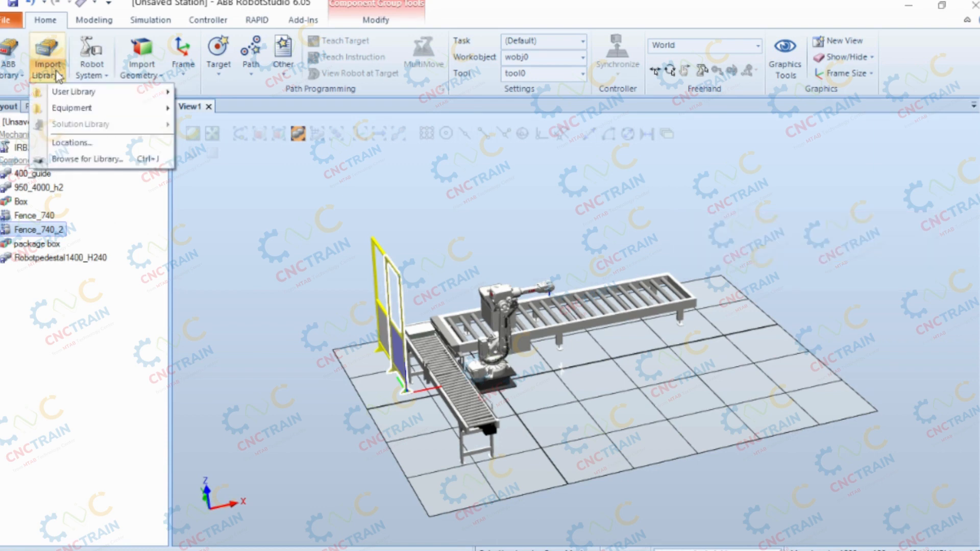
pyautogui.moveTo(66, 113)
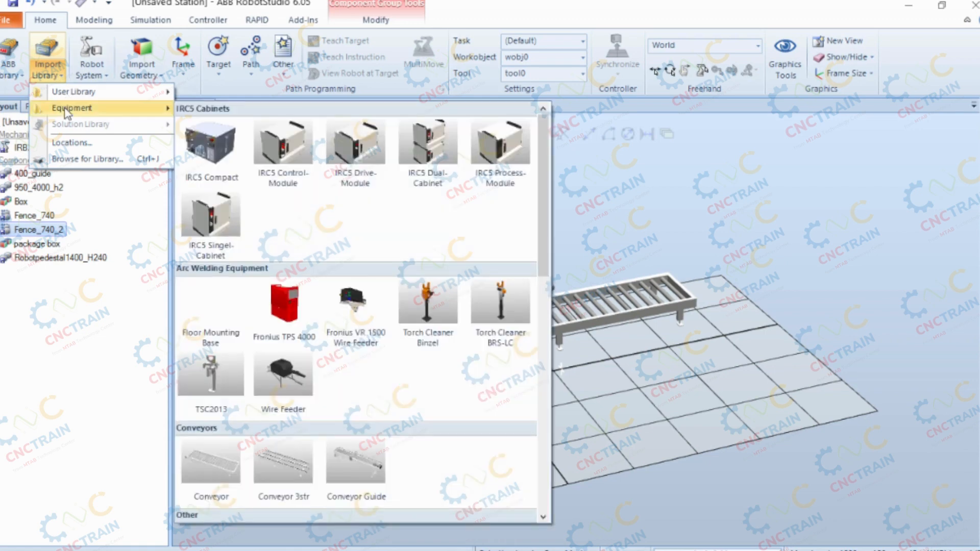
pyautogui.scroll(-5, 332, 280)
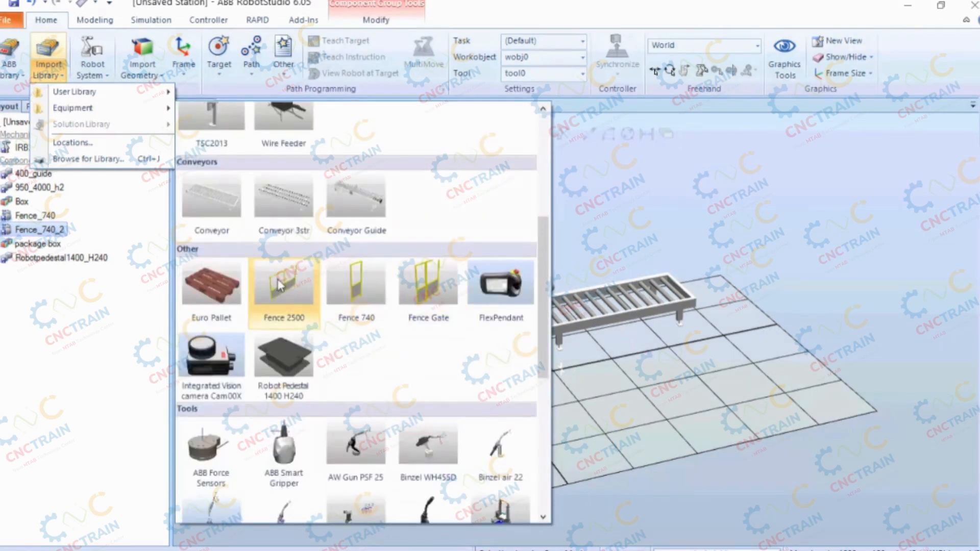
pyautogui.click(280, 285)
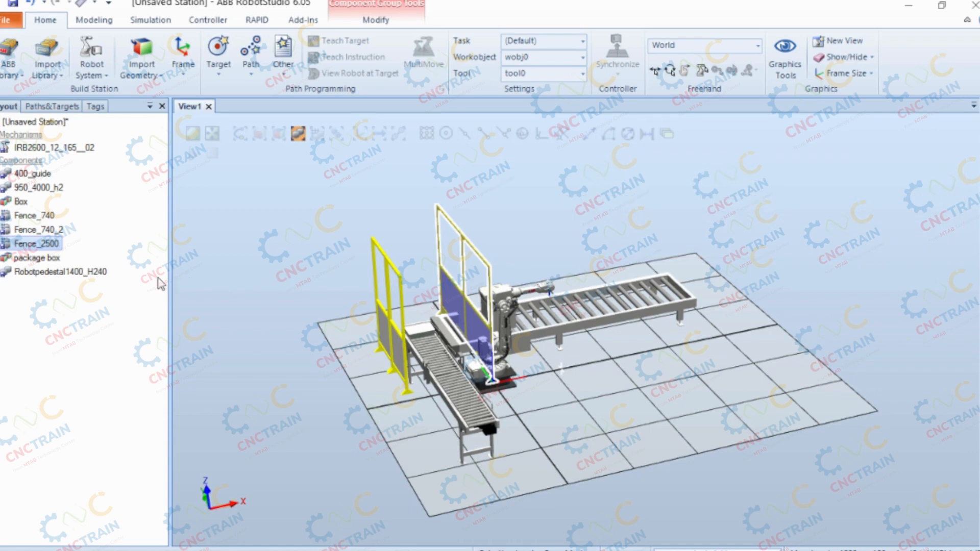
# Step: Position Fence_2500 next to the second 740 fence at X -1310 mm and Y -2280 mm
pyautogui.rightClick(34, 246)
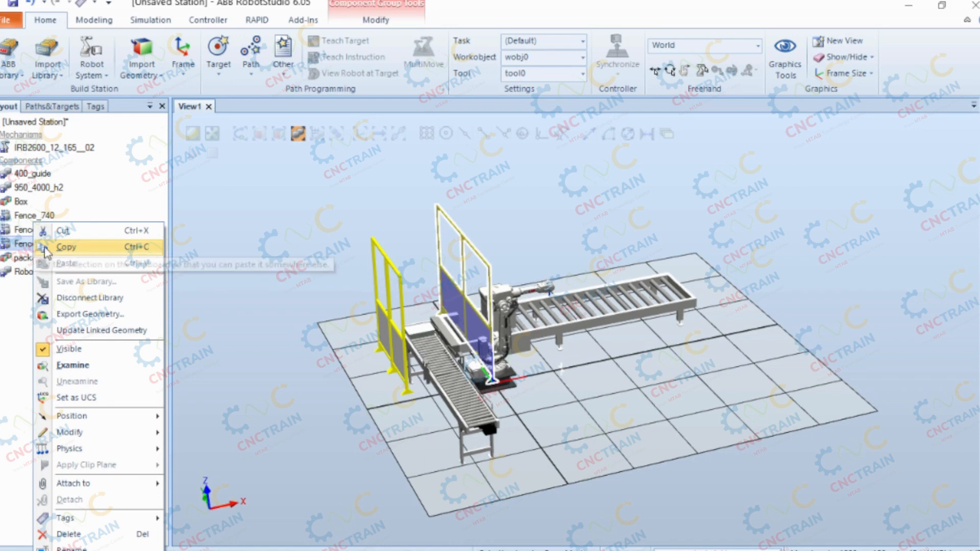
pyautogui.moveTo(97, 417)
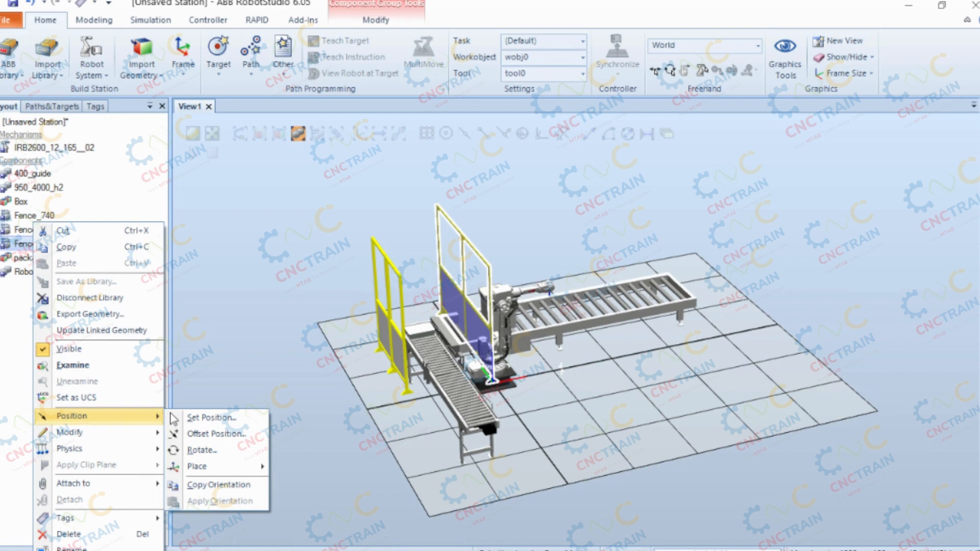
pyautogui.click(209, 417)
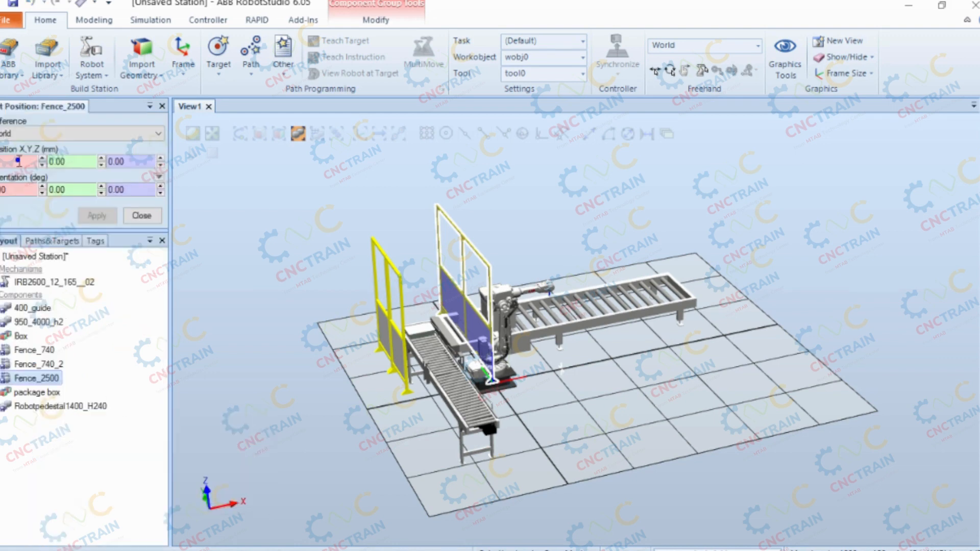
pyautogui.write('-1310')
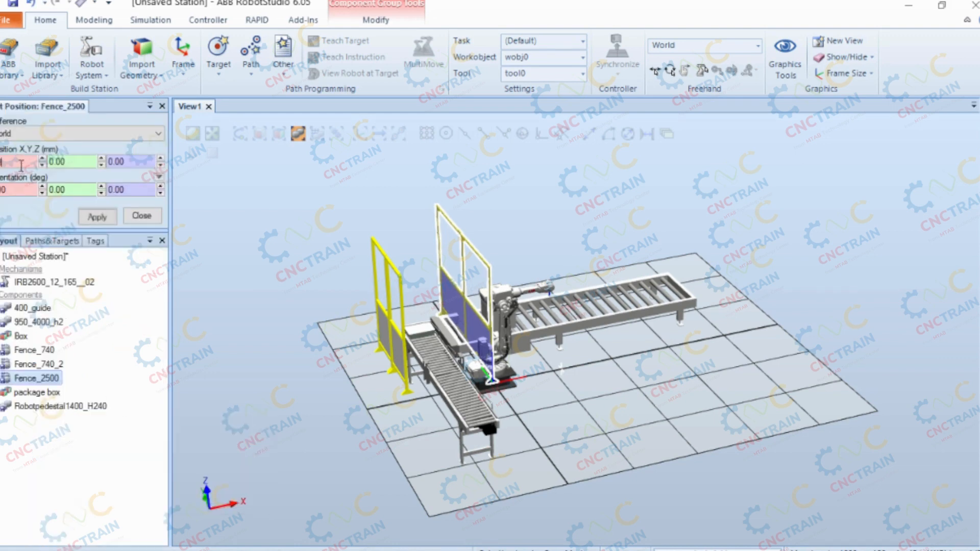
pyautogui.press('Return')
pyautogui.click(81, 161)
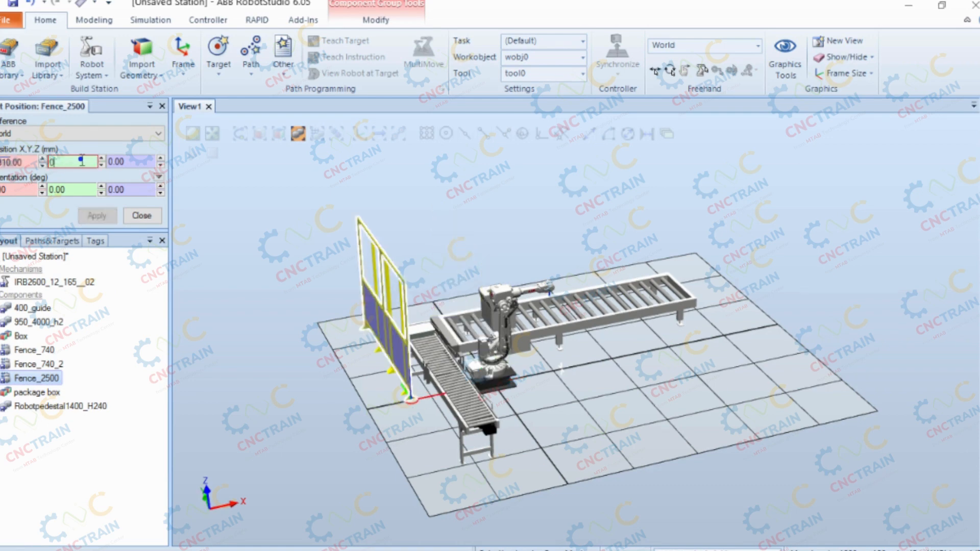
pyautogui.write('-4280')
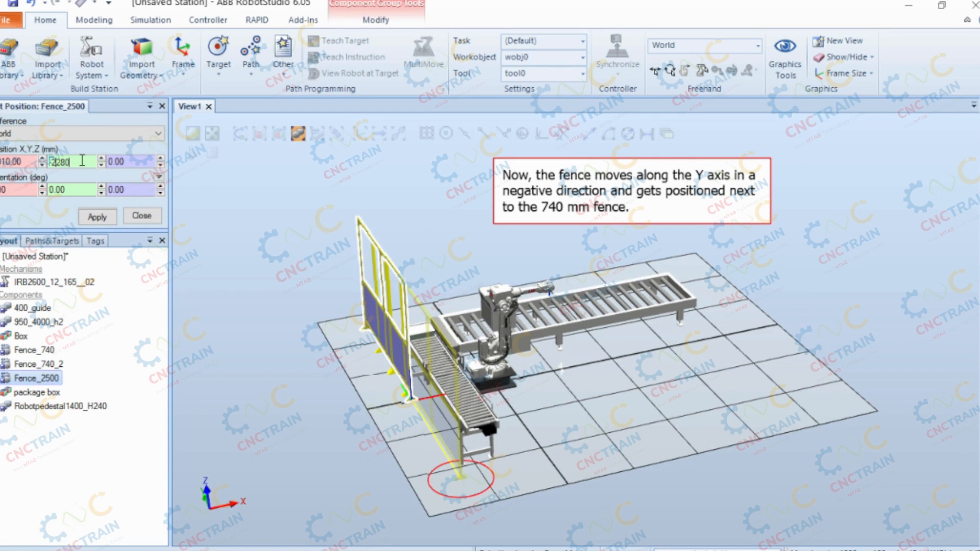
pyautogui.press('Return')
pyautogui.click(141, 215)
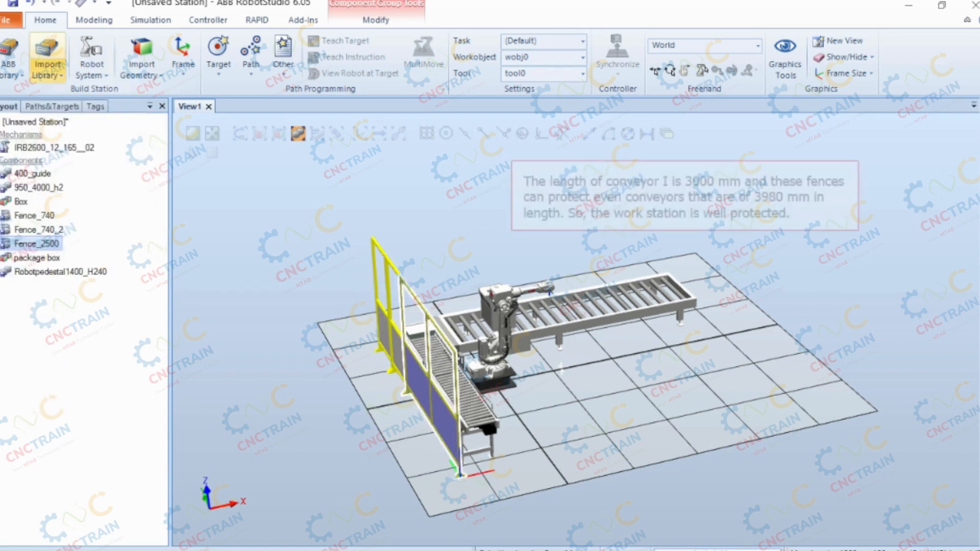
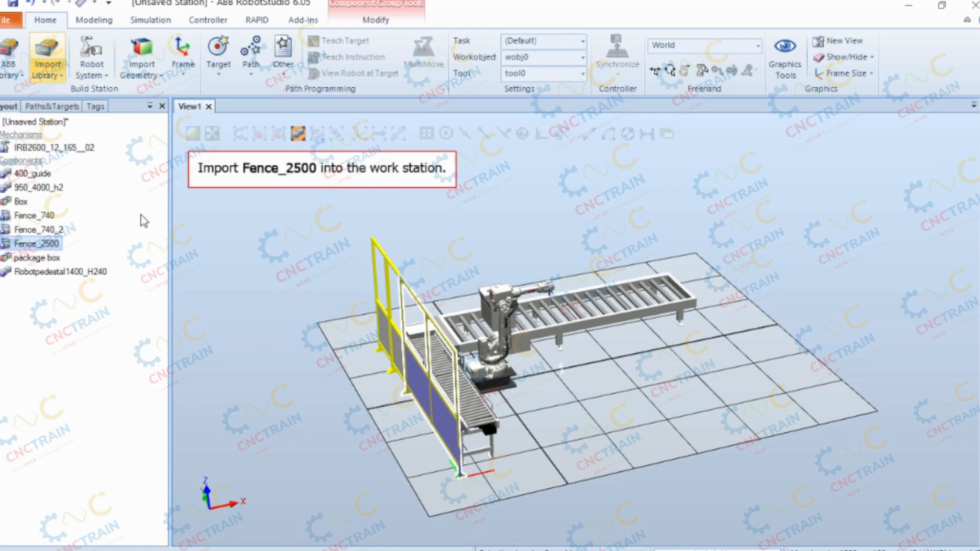
# Step: Import a second Fence 2500 from the equipment library
pyautogui.click(53, 77)
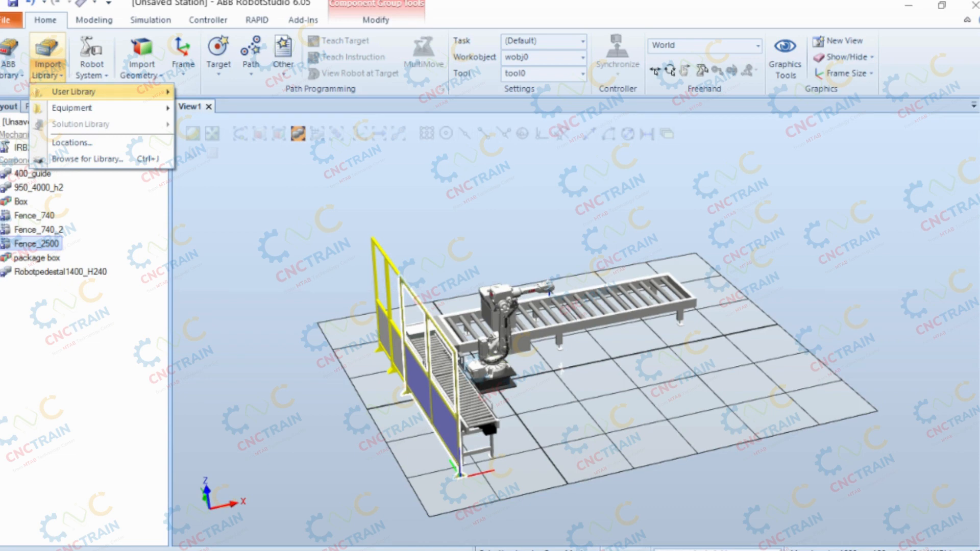
pyautogui.moveTo(54, 114)
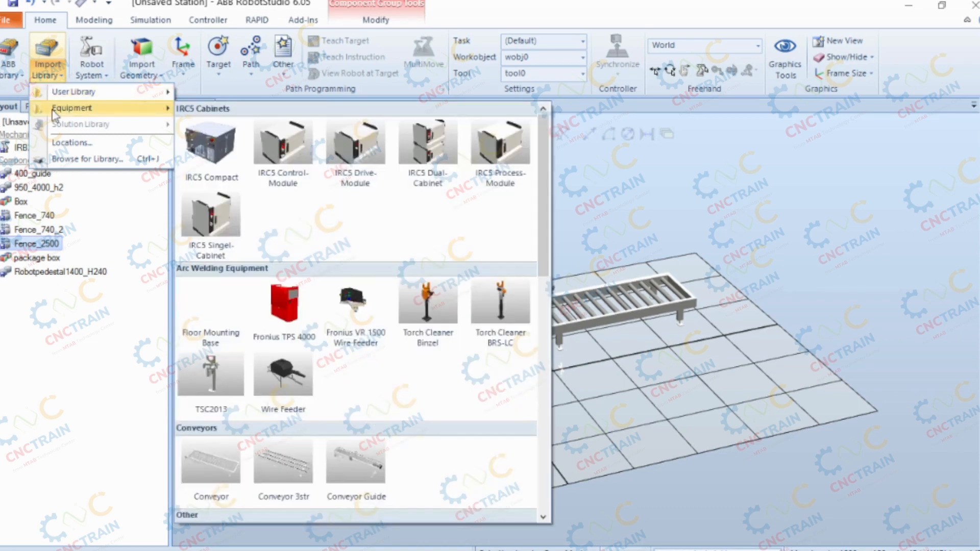
pyautogui.scroll(-5, 343, 215)
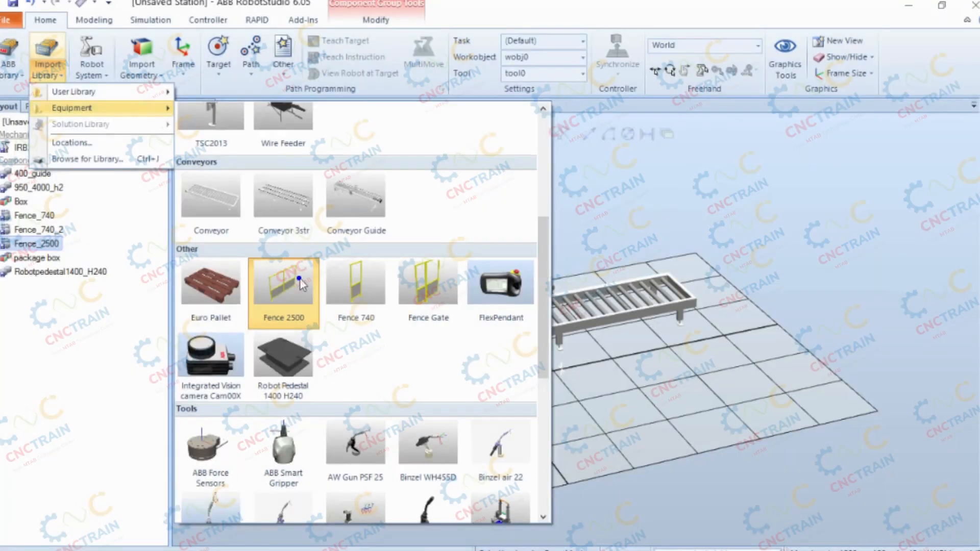
pyautogui.click(301, 284)
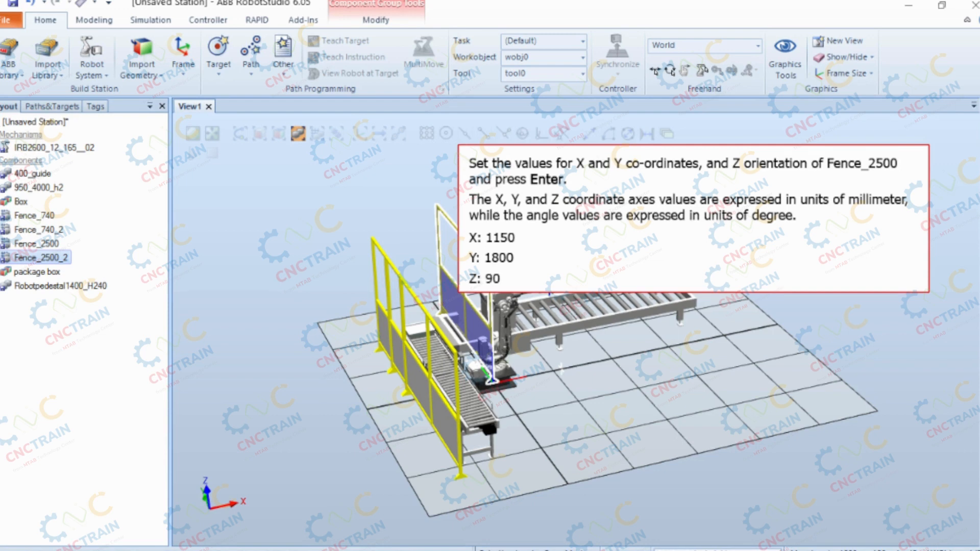
# Step: Position Fence_2500_2 behind the robot at X 1150 mm and Y 1800 mm with a Z orientation of 90 degrees
pyautogui.rightClick(36, 260)
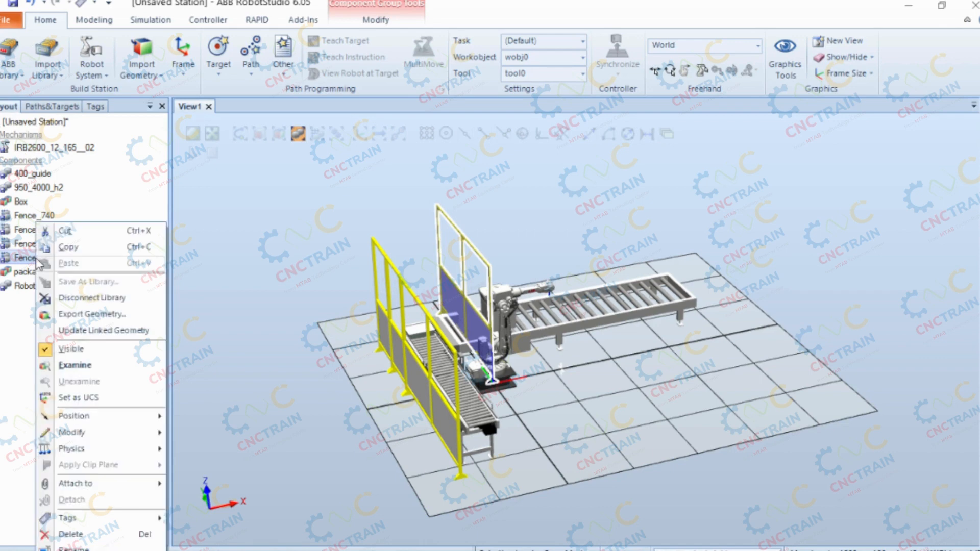
pyautogui.moveTo(118, 419)
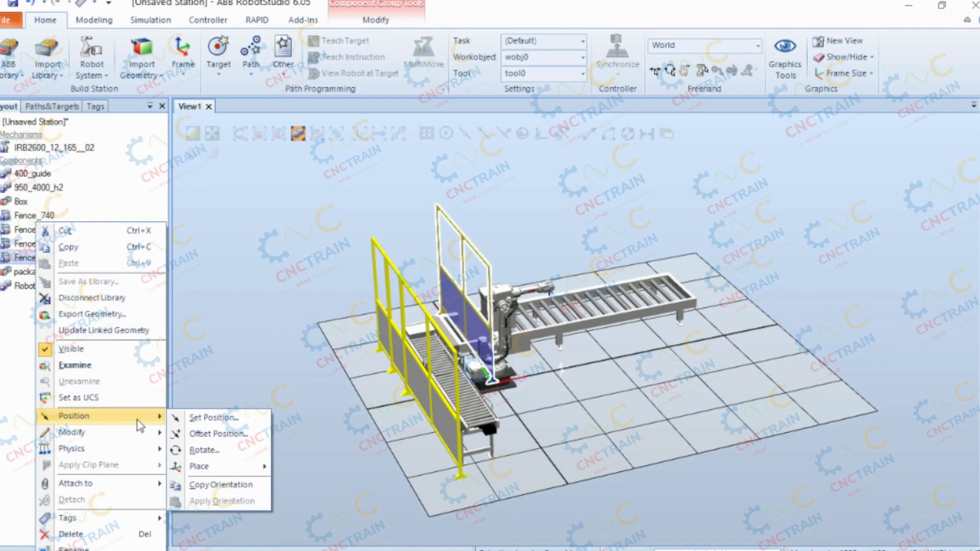
pyautogui.click(176, 420)
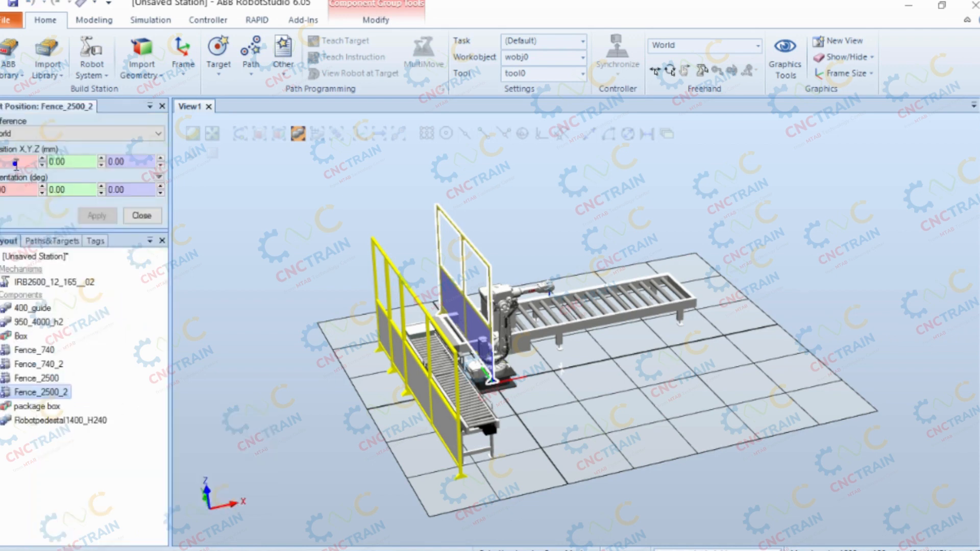
pyautogui.write('1150')
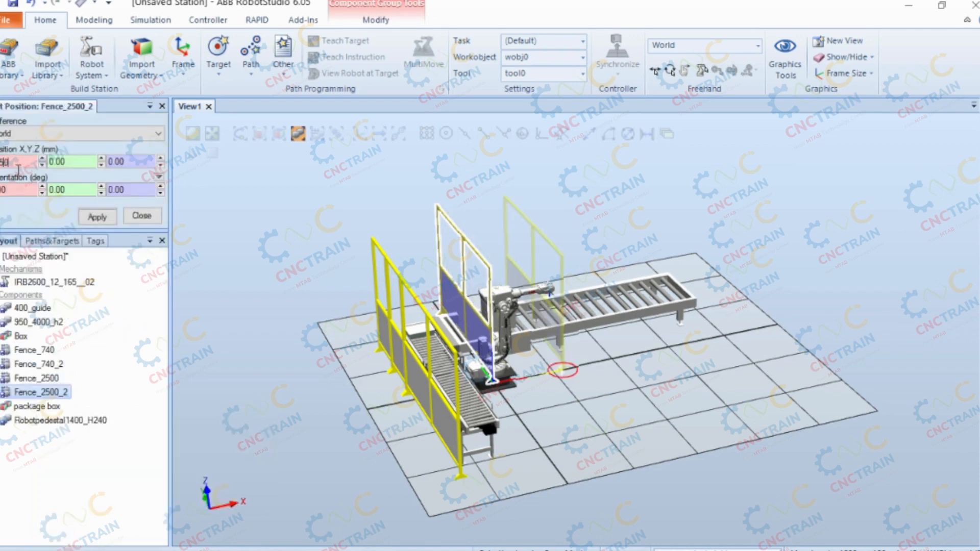
pyautogui.press('Return')
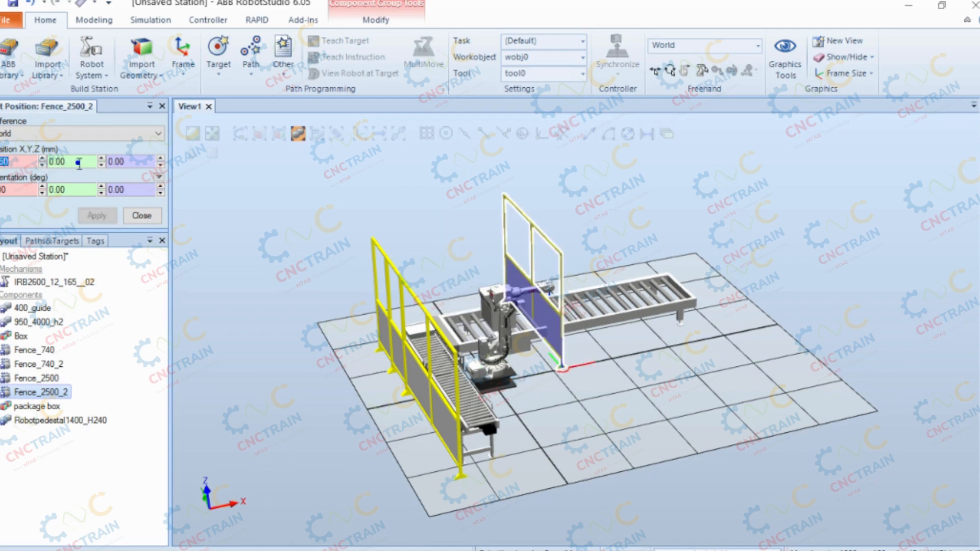
pyautogui.click(79, 162)
pyautogui.write('1800')
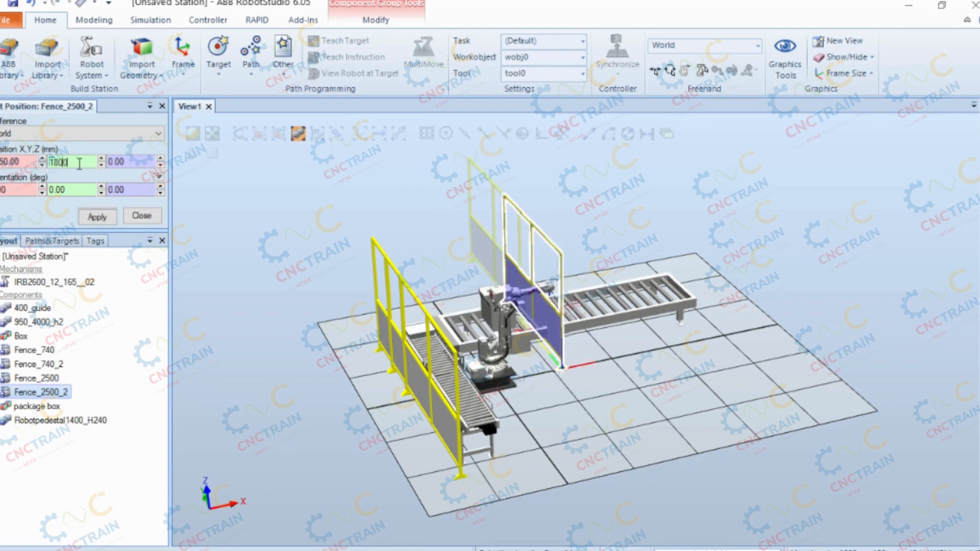
pyautogui.press('Return')
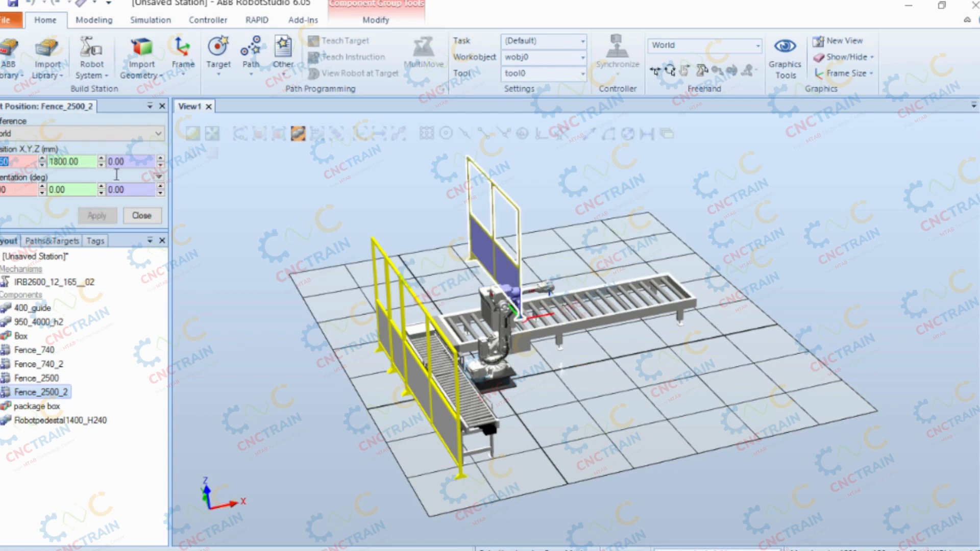
pyautogui.click(133, 193)
pyautogui.write('90')
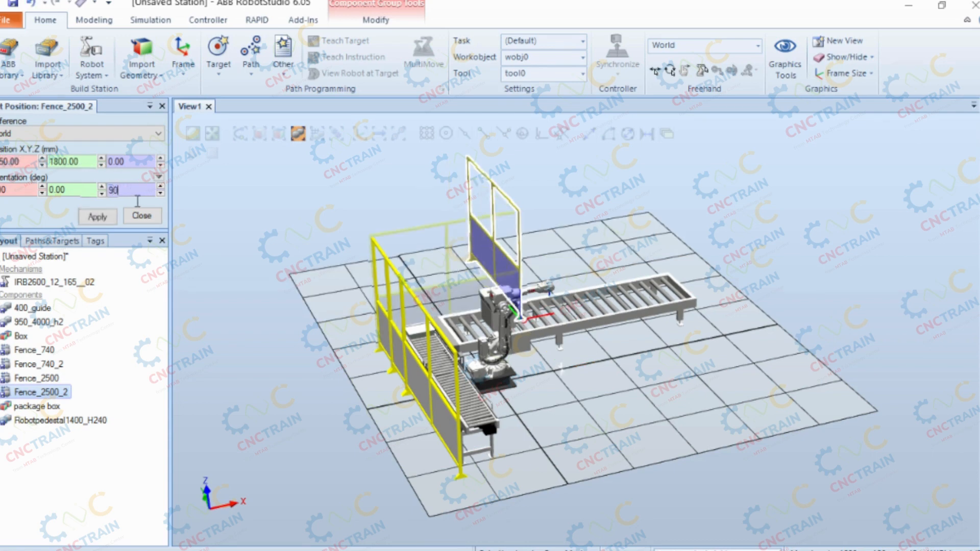
pyautogui.press('Return')
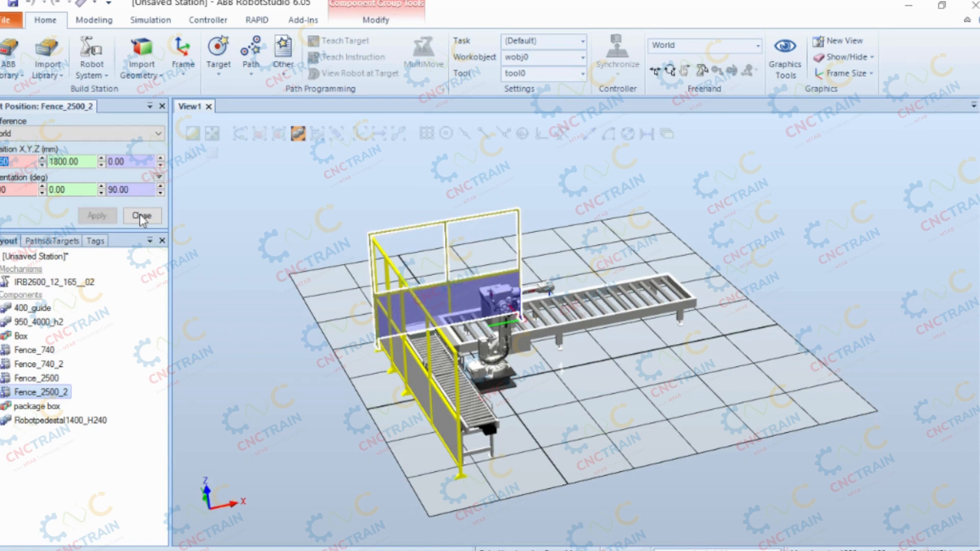
pyautogui.click(139, 215)
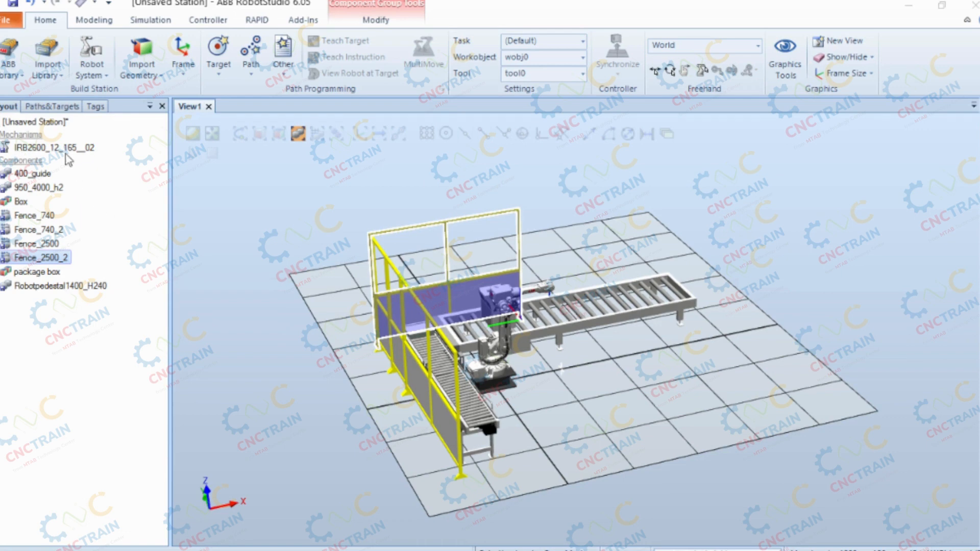
# Step: Import a third Fence 2500 from the equipment library into the work station
pyautogui.click(57, 77)
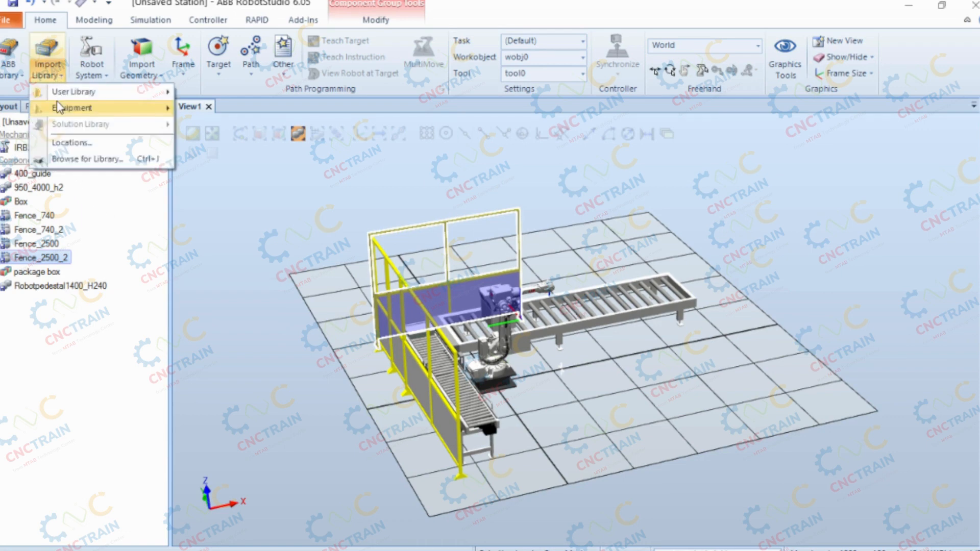
pyautogui.moveTo(59, 110)
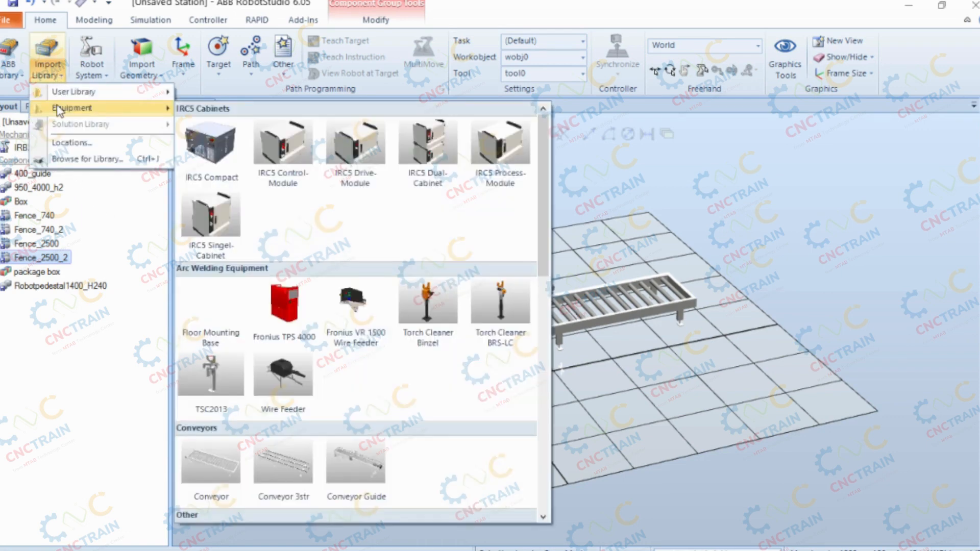
pyautogui.scroll(-4, 352, 265)
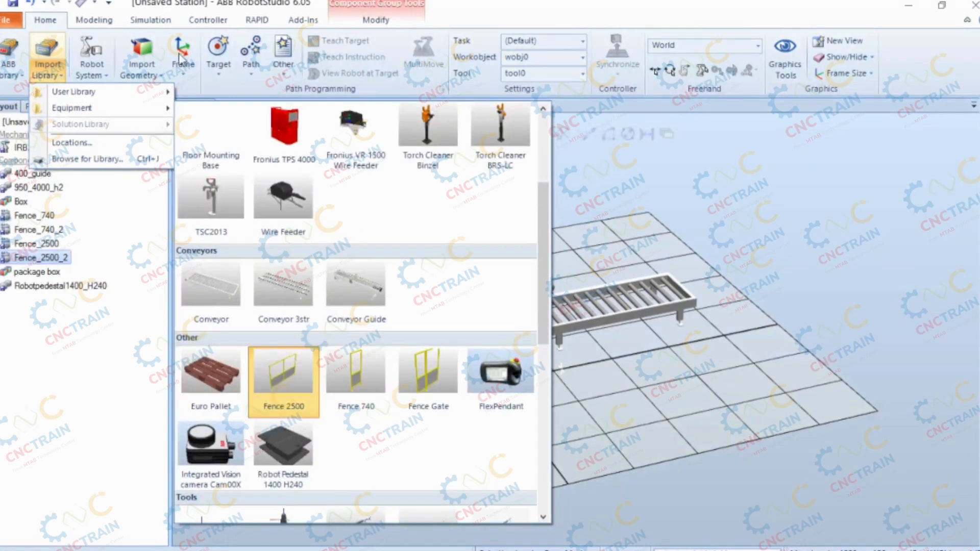
pyautogui.click(293, 380)
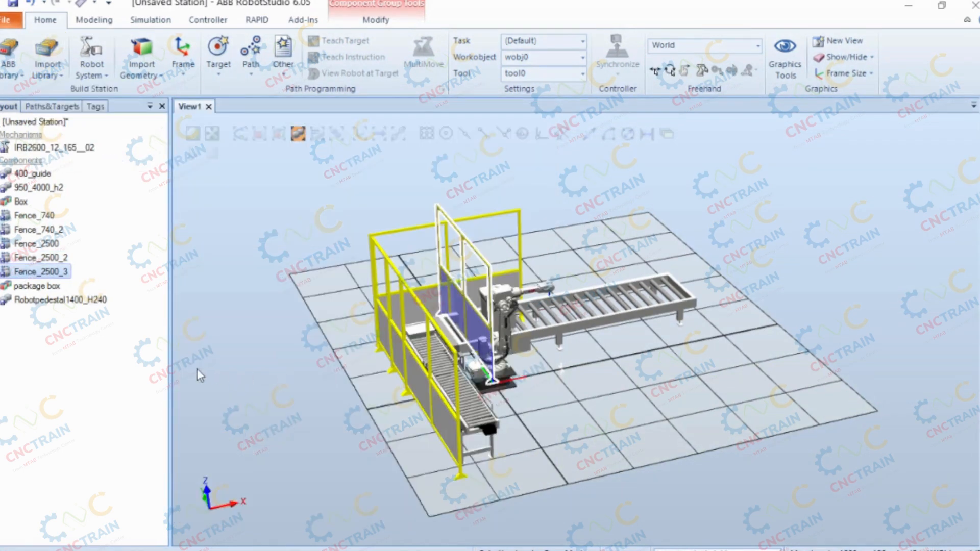
# Step: Position Fence_2500_3 at X 3650 mm and Y 1800 mm relative to the world reference
pyautogui.rightClick(58, 284)
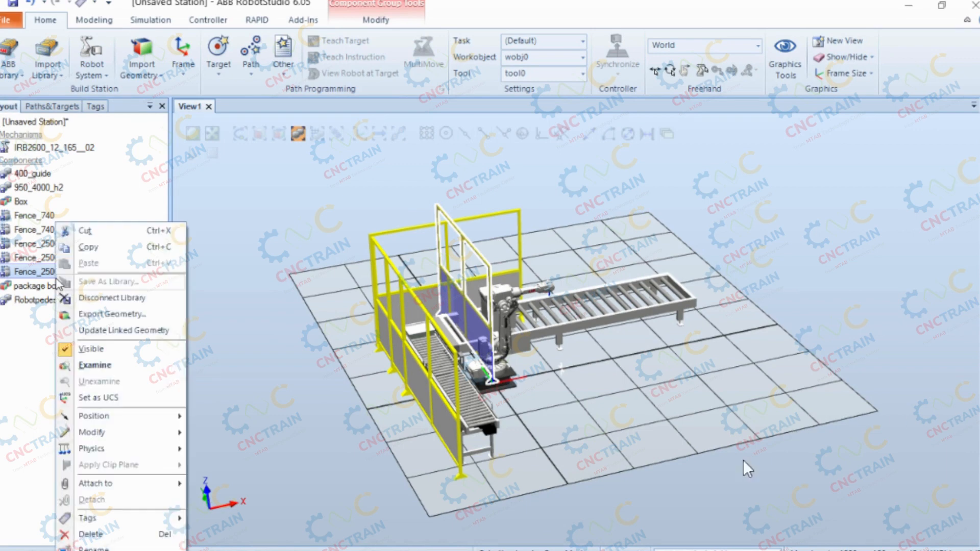
pyautogui.moveTo(119, 419)
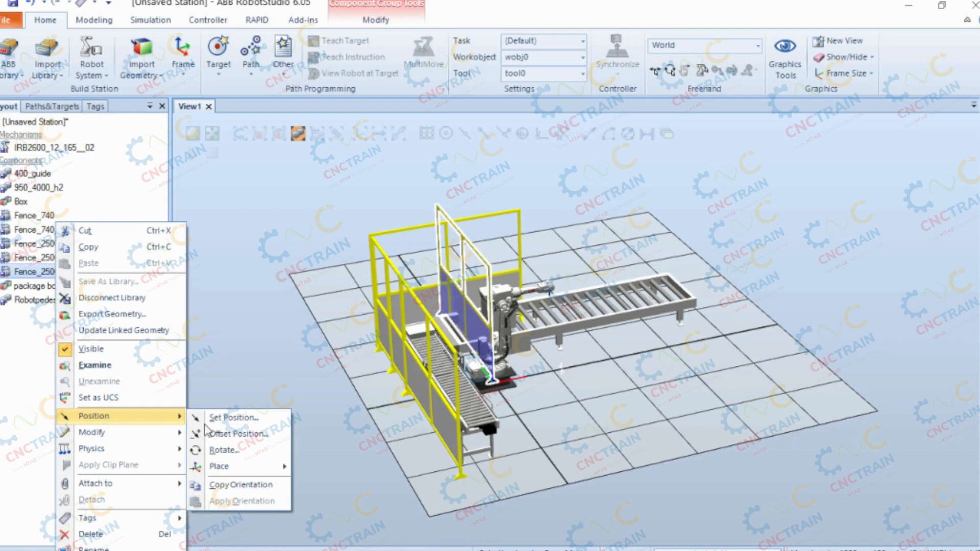
pyautogui.click(224, 418)
pyautogui.doubleClick(26, 163)
pyautogui.write('3650')
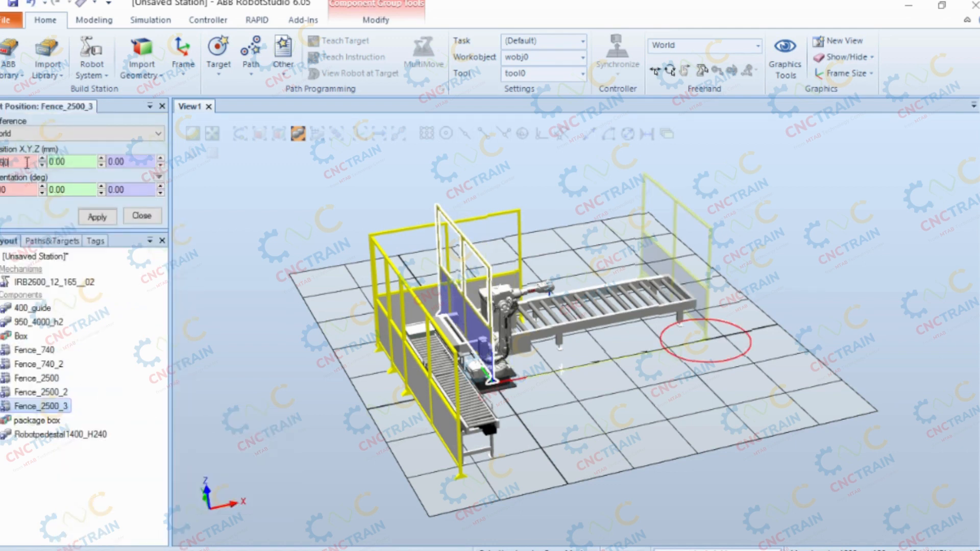
pyautogui.press('Return')
pyautogui.doubleClick(73, 160)
pyautogui.write('1800')
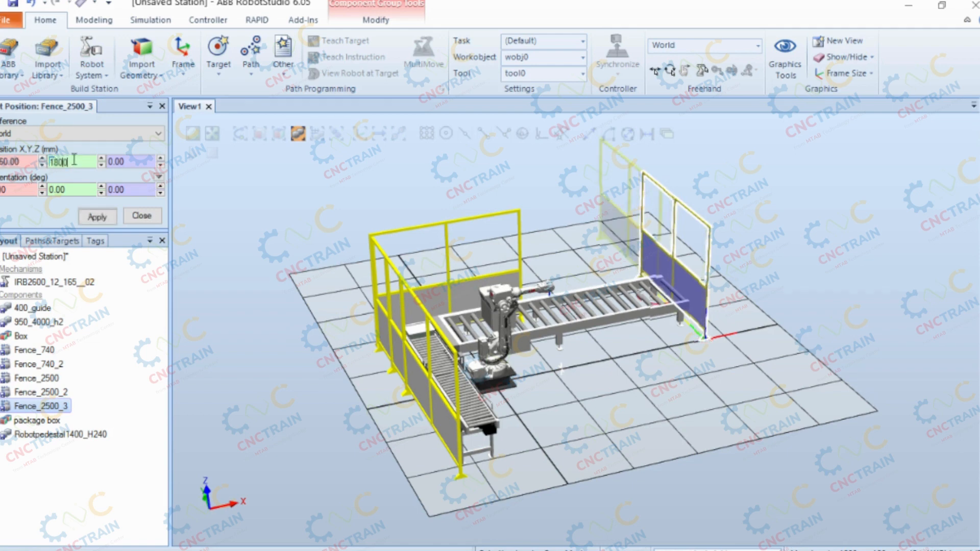
pyautogui.press('Return')
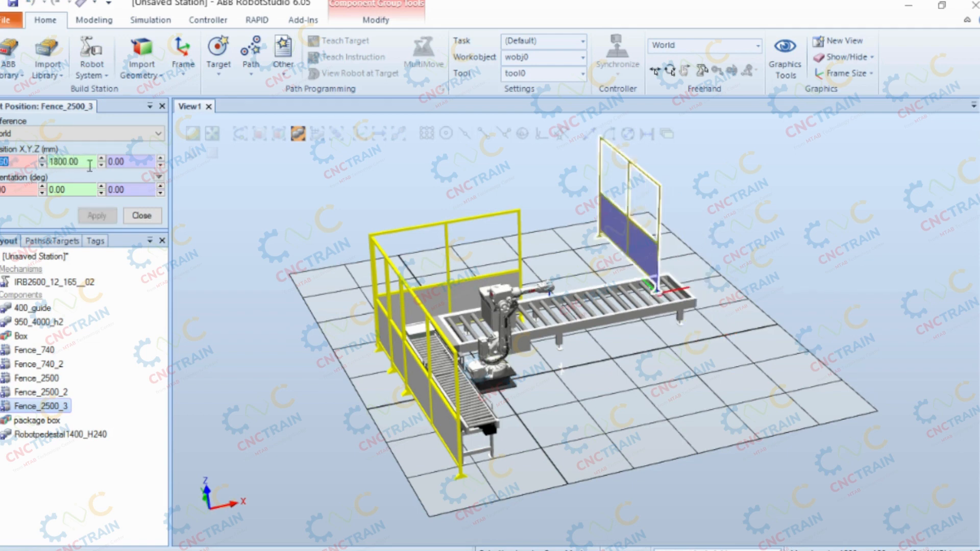
# Step: Rotate Fence_2500_3 to a Z orientation of 90 degrees so it continues the fence line behind the long conveyor
pyautogui.doubleClick(133, 192)
pyautogui.write('90')
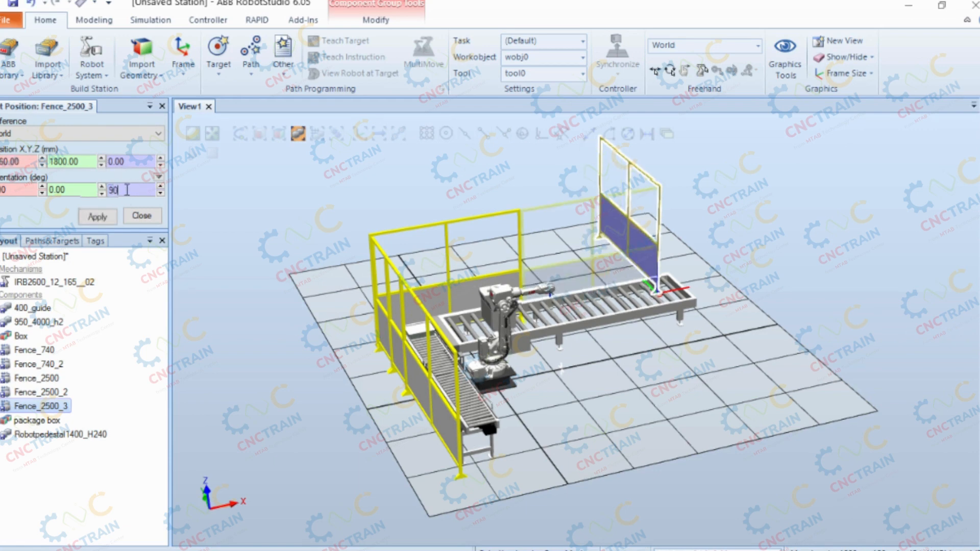
pyautogui.press('Return')
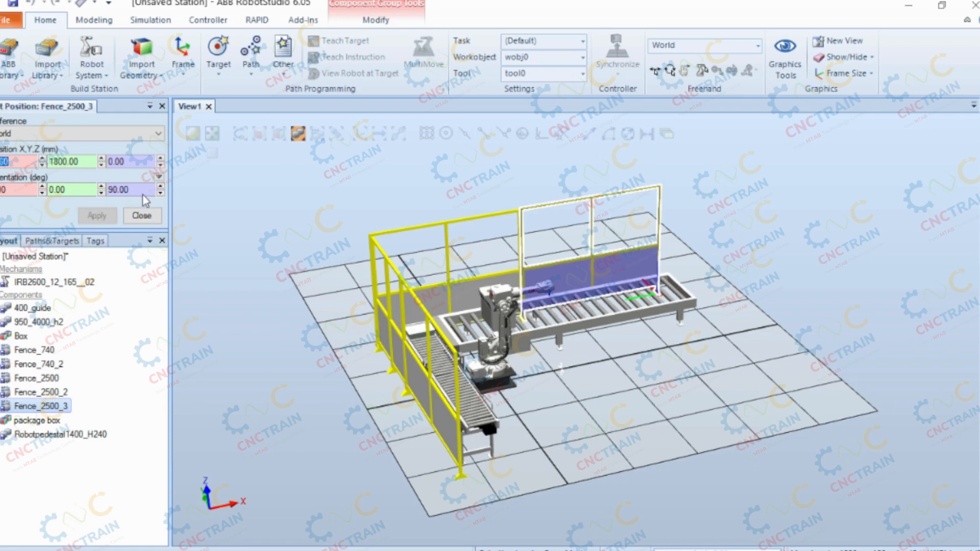
pyautogui.click(146, 215)
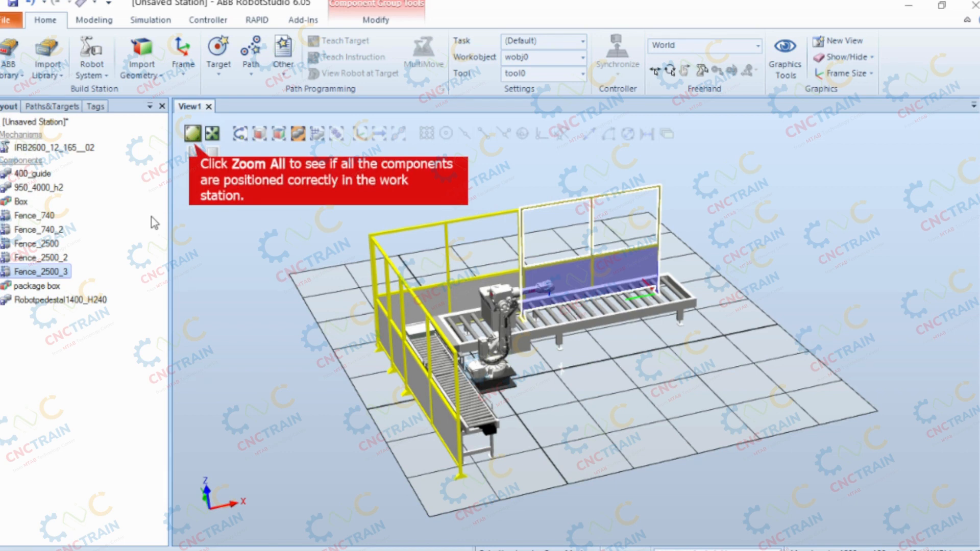
# Step: Fit the whole work station in view and examine the placement of the fences, conveyors, box and robot up close
pyautogui.click(193, 136)
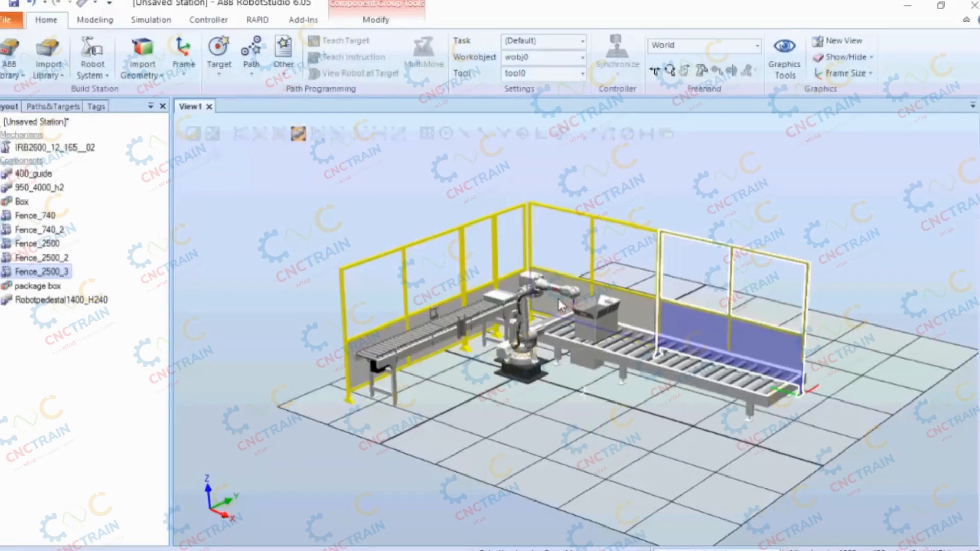
pyautogui.scroll(3, 558, 298)
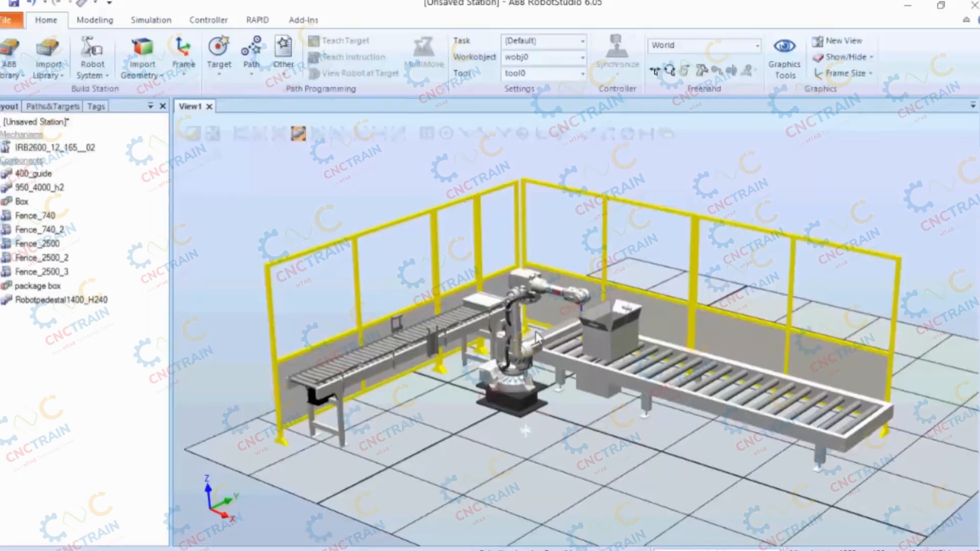
pyautogui.scroll(5, 536, 336)
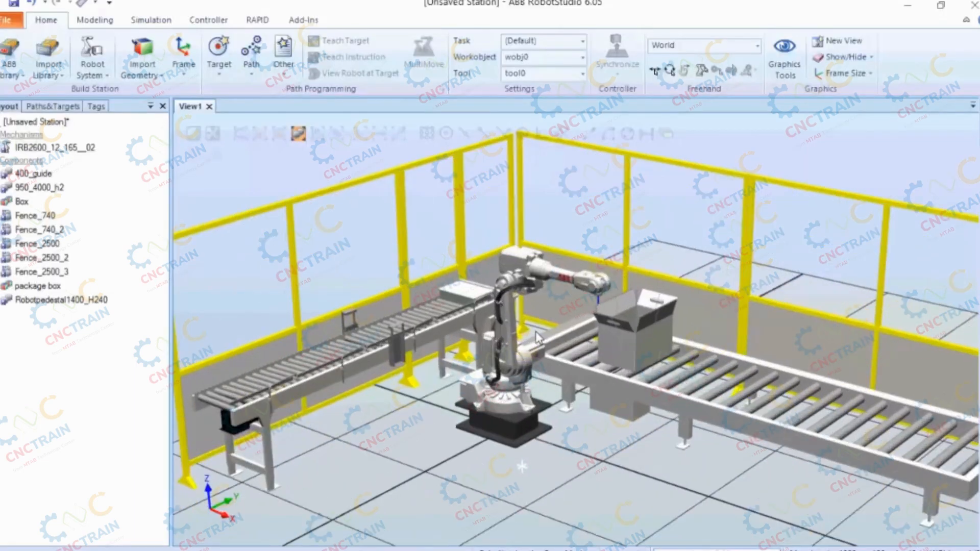
pyautogui.scroll(-2, 537, 337)
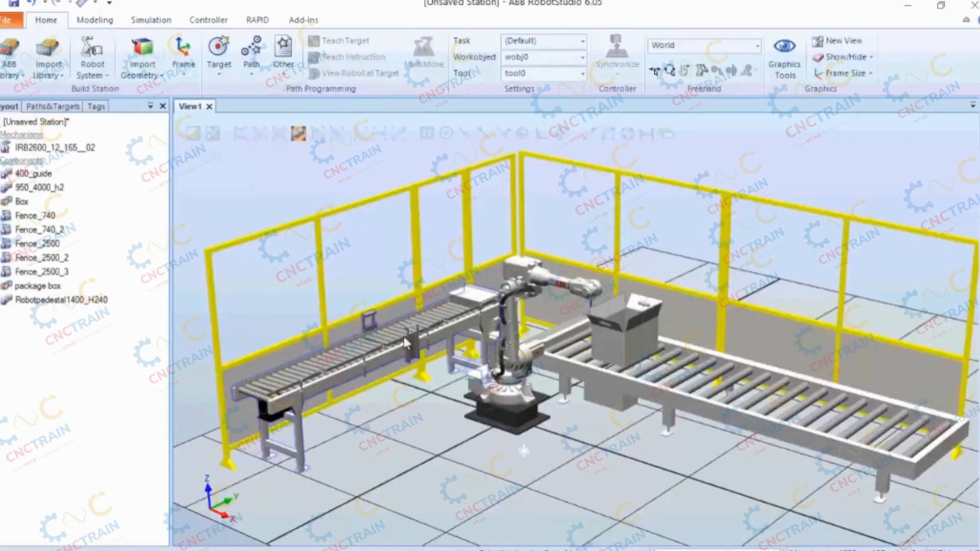
pyautogui.scroll(2, 617, 347)
pyautogui.scroll(-2, 617, 348)
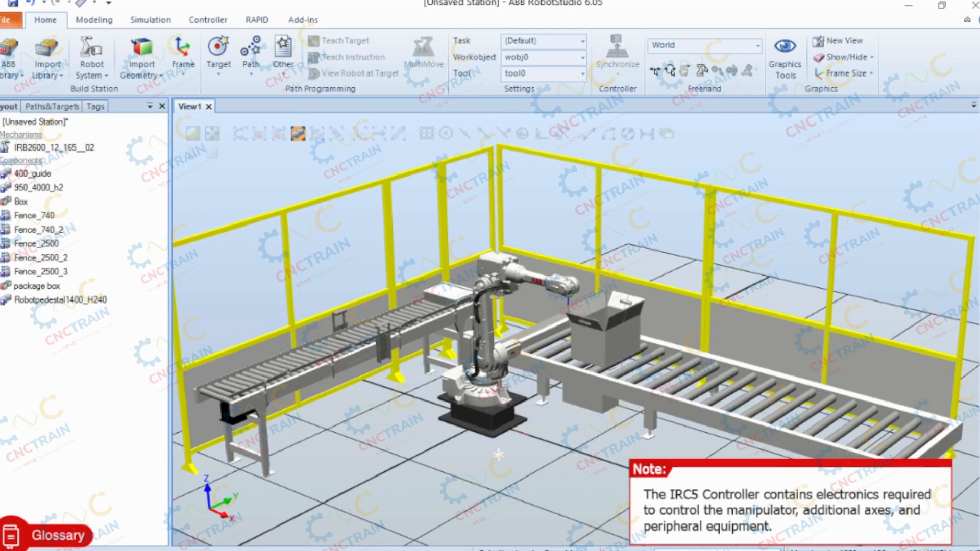
# Step: Import the IRC5 Control-Module from the equipment library and position it at X 450 mm and Y -1400 mm
pyautogui.click(47, 69)
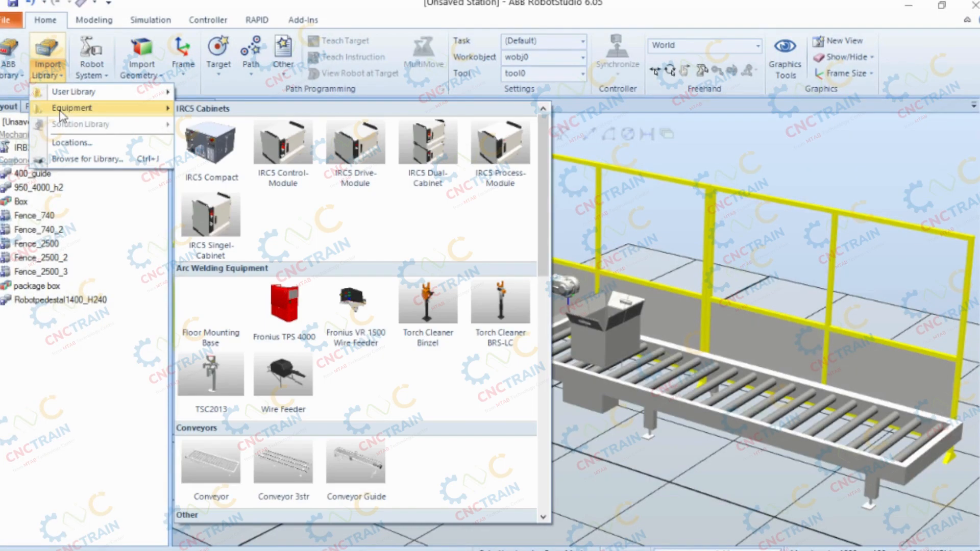
pyautogui.click(295, 143)
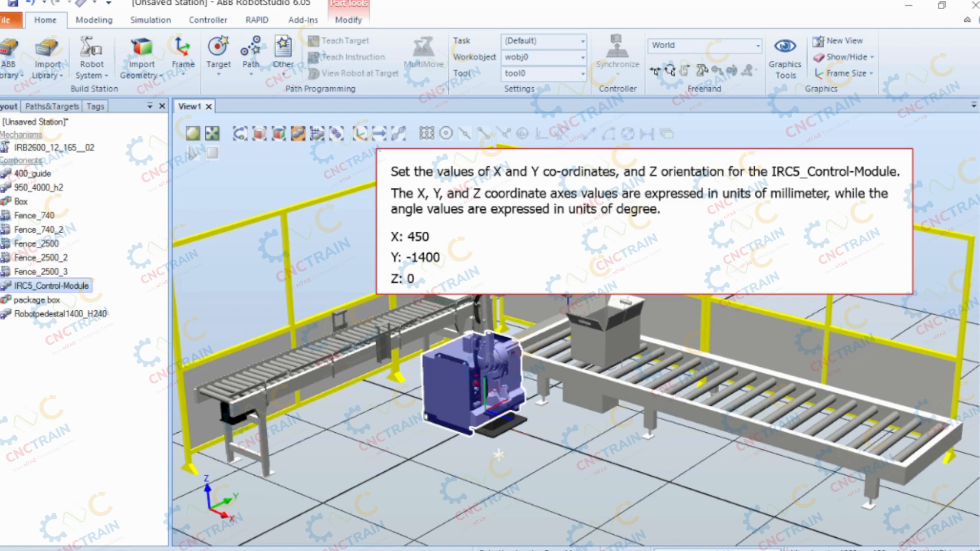
pyautogui.rightClick(48, 289)
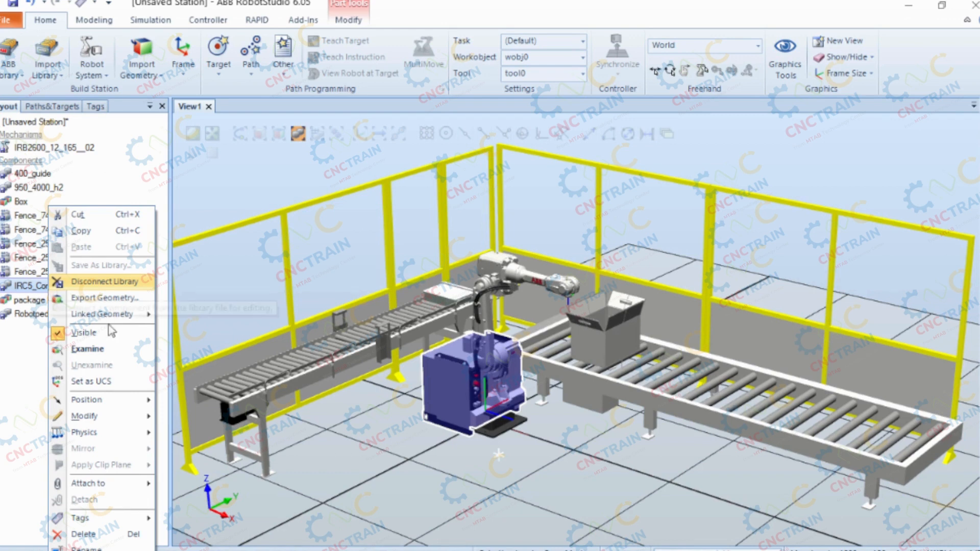
pyautogui.moveTo(124, 405)
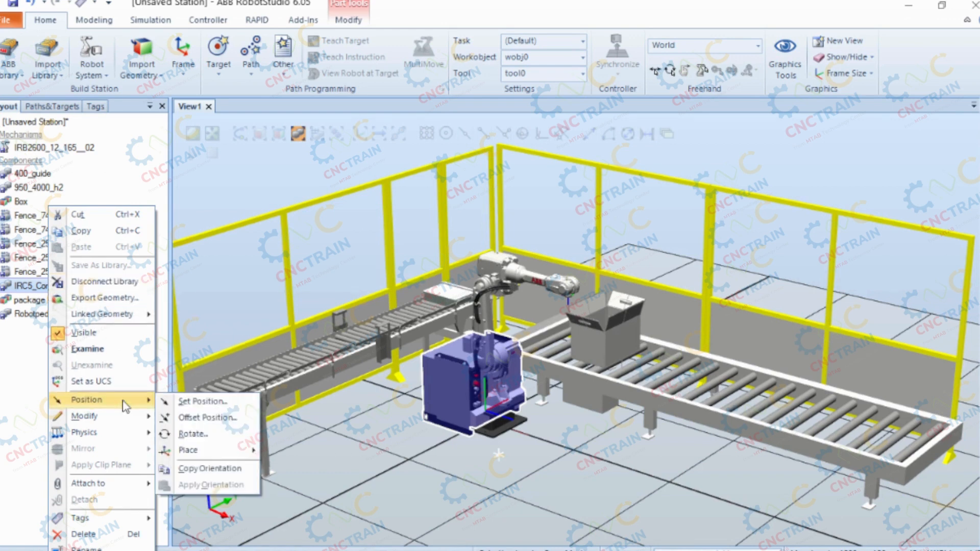
pyautogui.click(198, 407)
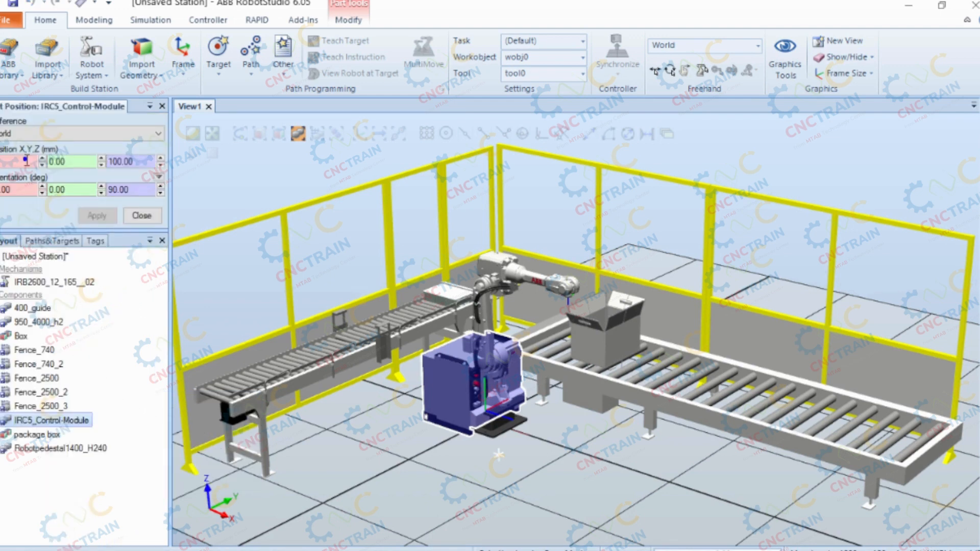
pyautogui.write('500')
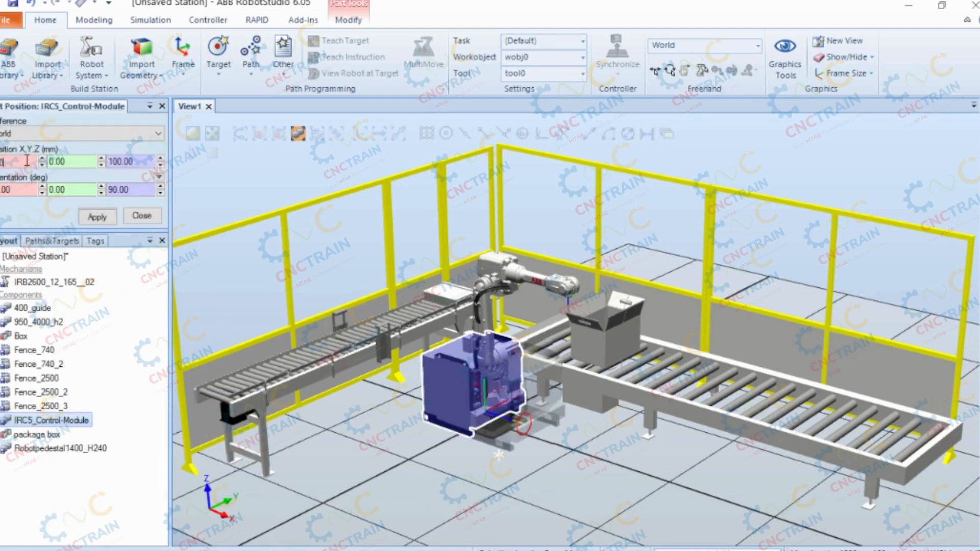
pyautogui.press('Return')
pyautogui.click(80, 164)
pyautogui.write('-1400')
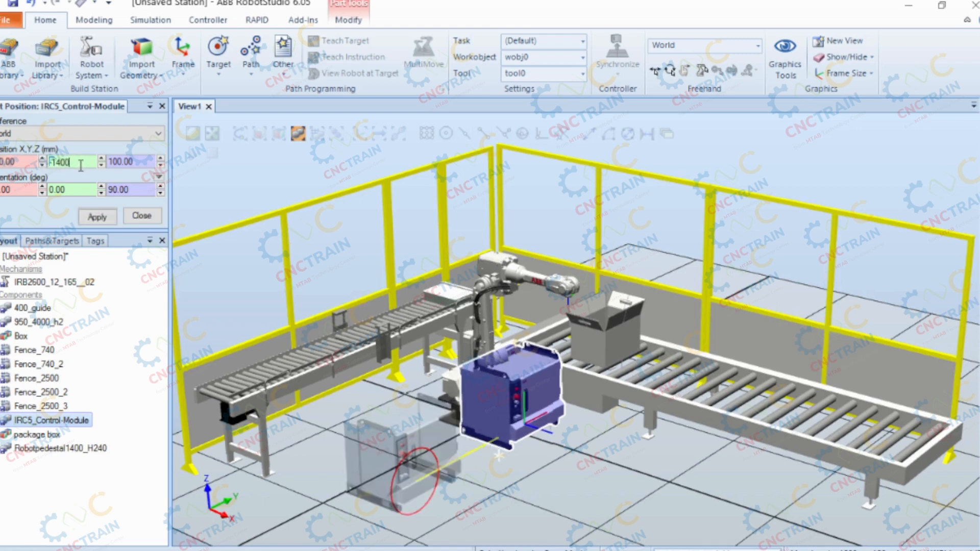
pyautogui.press('Return')
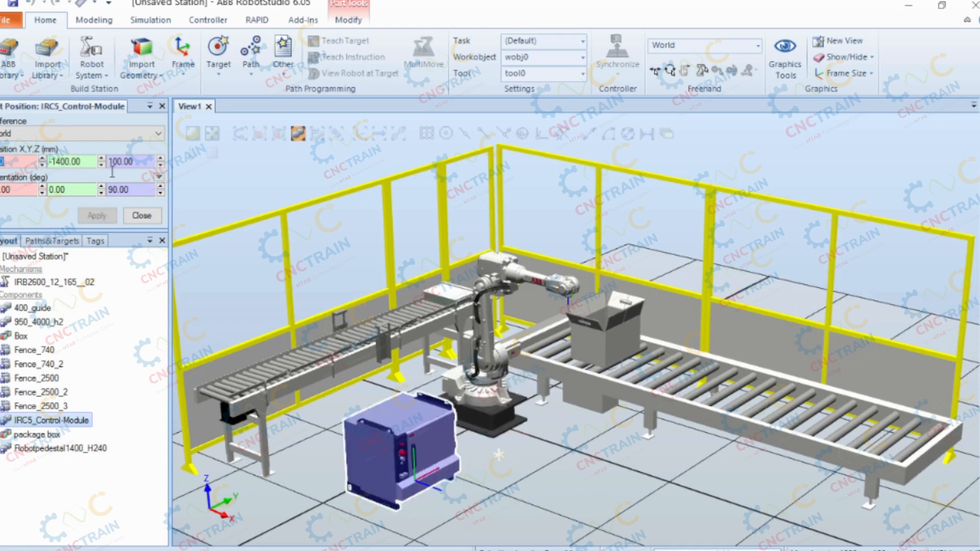
# Step: Set the Z orientation of the IRC5 Control-Module to 0 degrees
pyautogui.click(145, 189)
pyautogui.write('0')
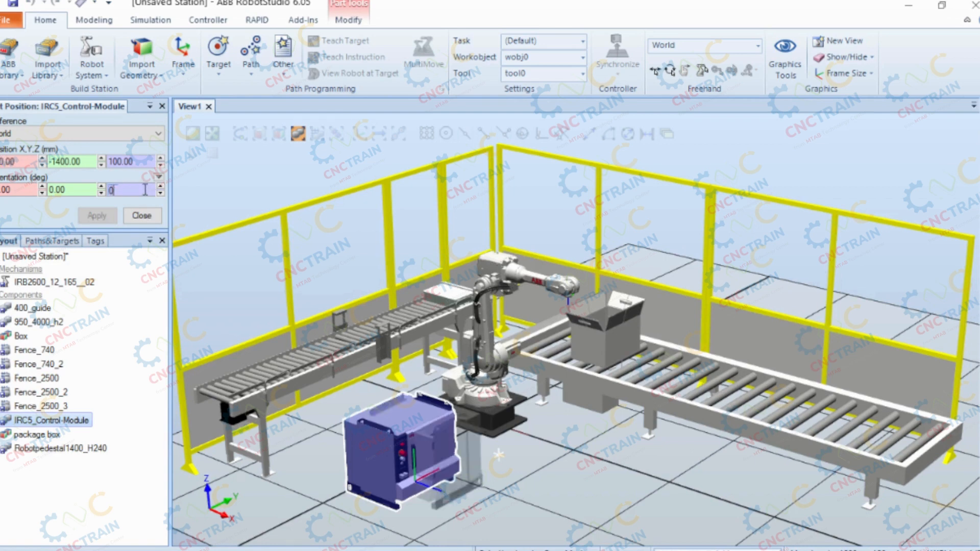
pyautogui.press('Return')
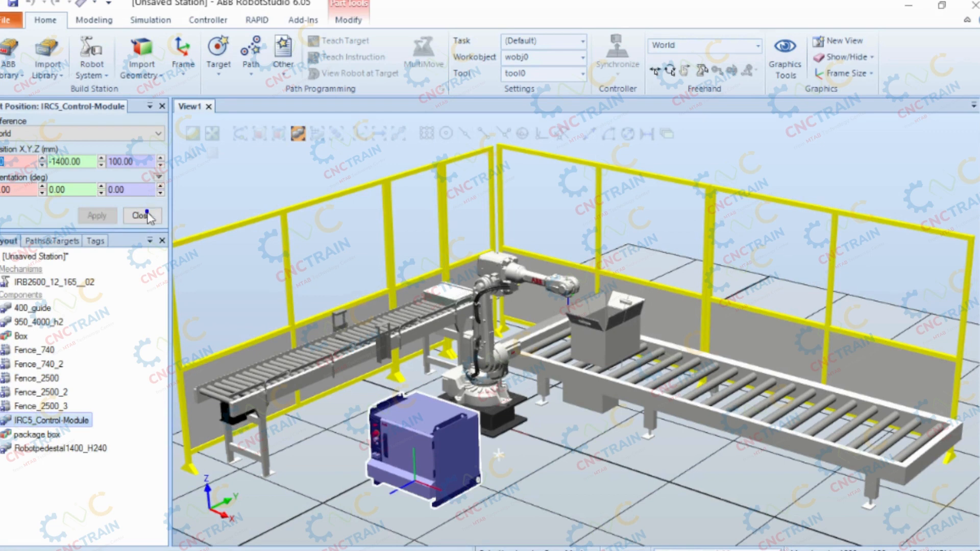
pyautogui.click(146, 215)
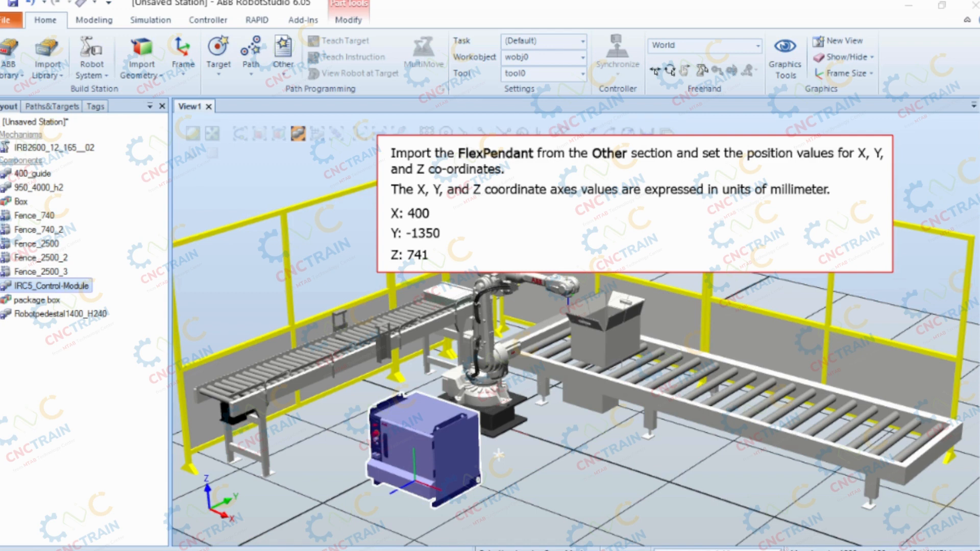
# Step: Import the FlexPendant from the Other section of the equipment library
pyautogui.click(47, 65)
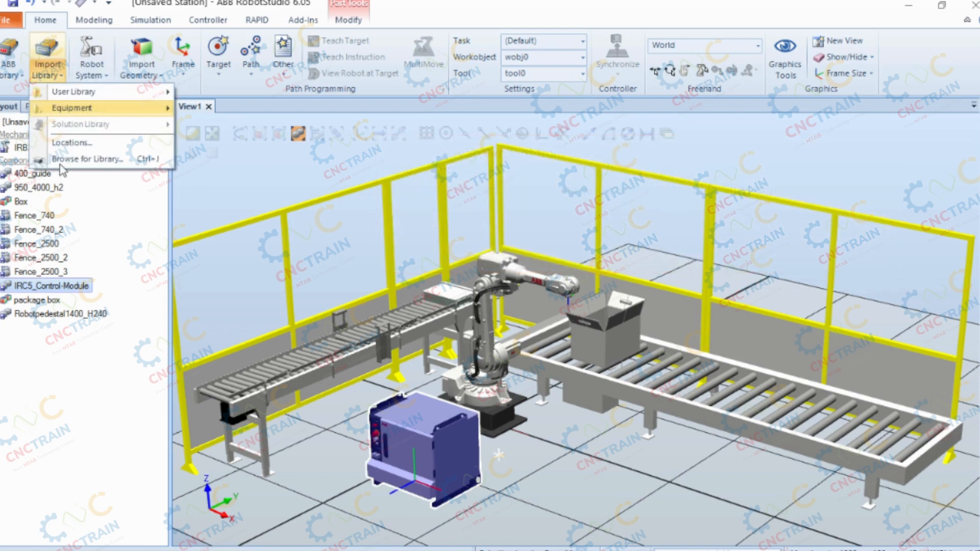
pyautogui.moveTo(52, 113)
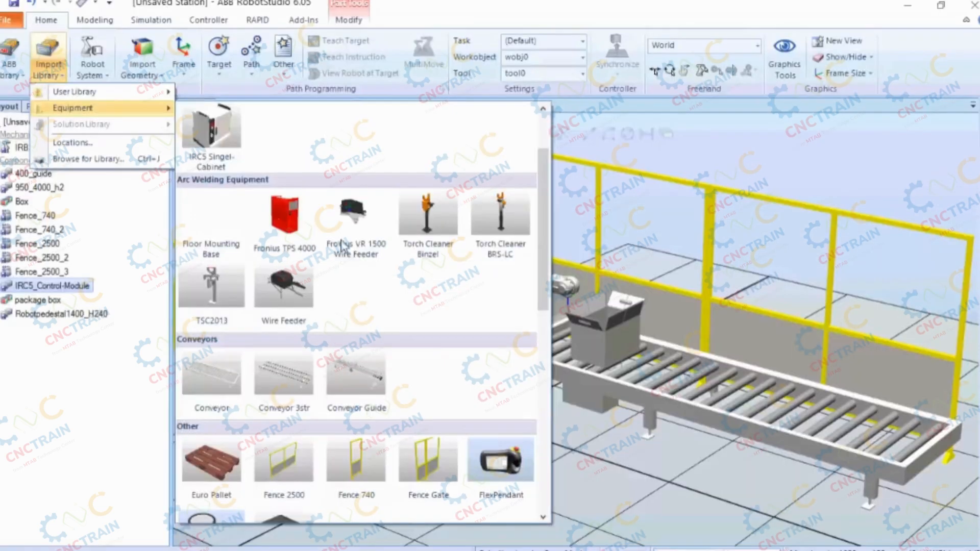
pyautogui.scroll(-3, 343, 245)
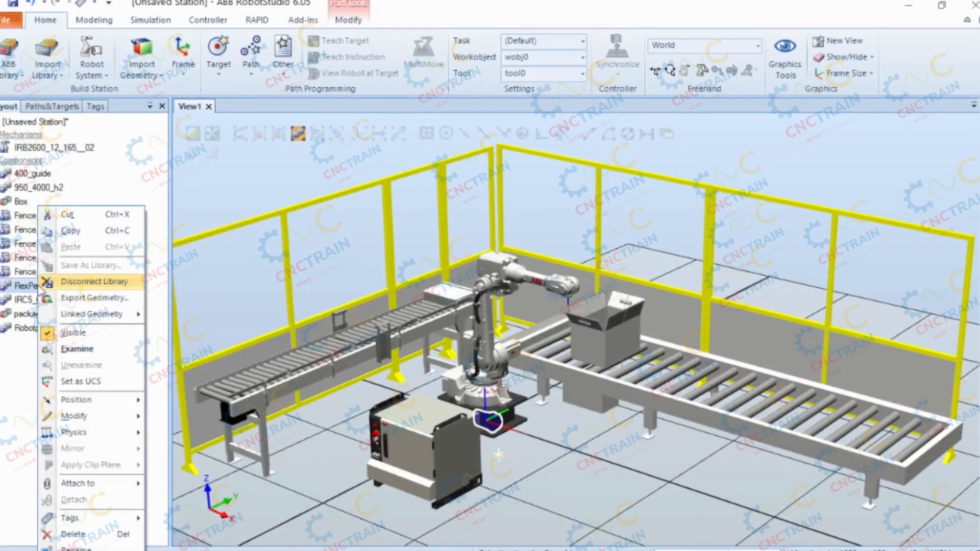
# Step: Position the FlexPendant on top of the control module at X 400 mm, Y -1350 mm and Z 741 mm
pyautogui.moveTo(130, 403)
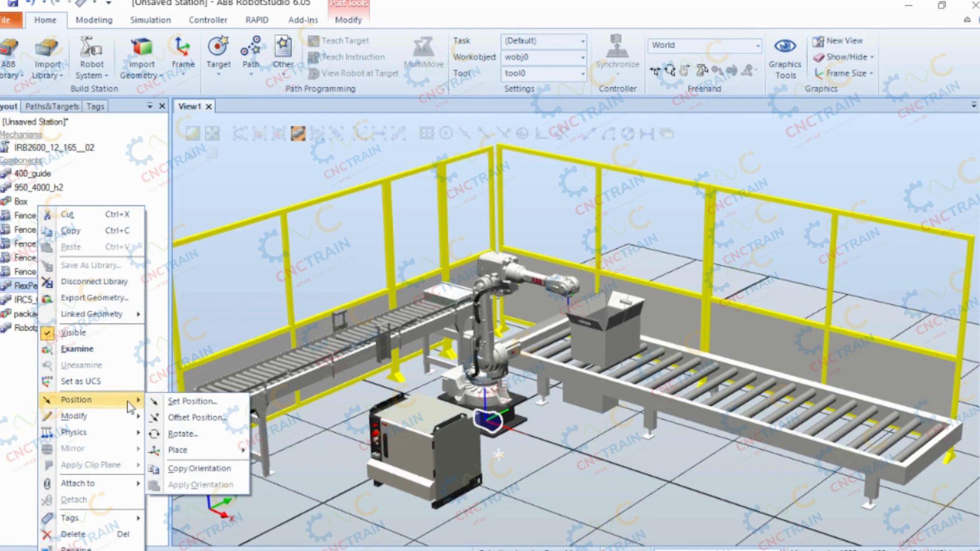
pyautogui.click(171, 403)
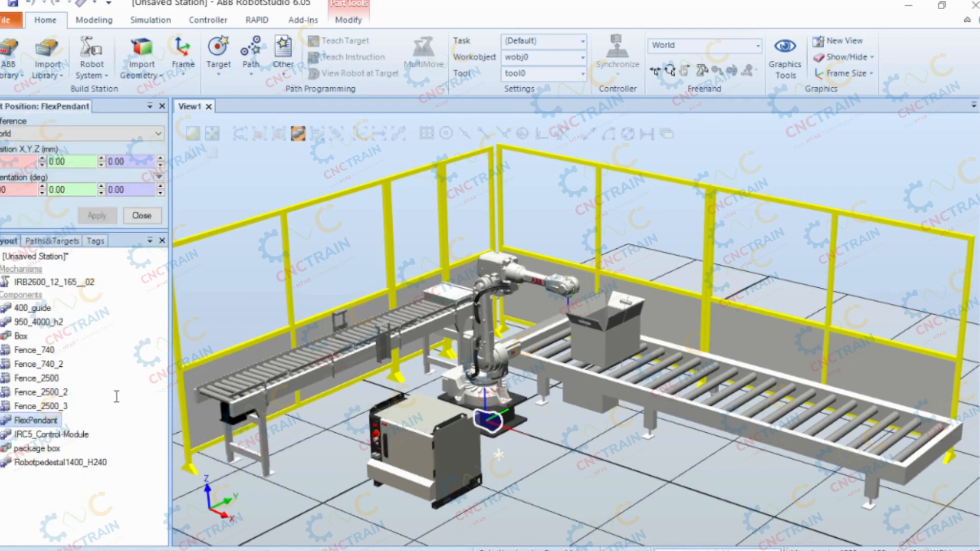
pyautogui.click(25, 165)
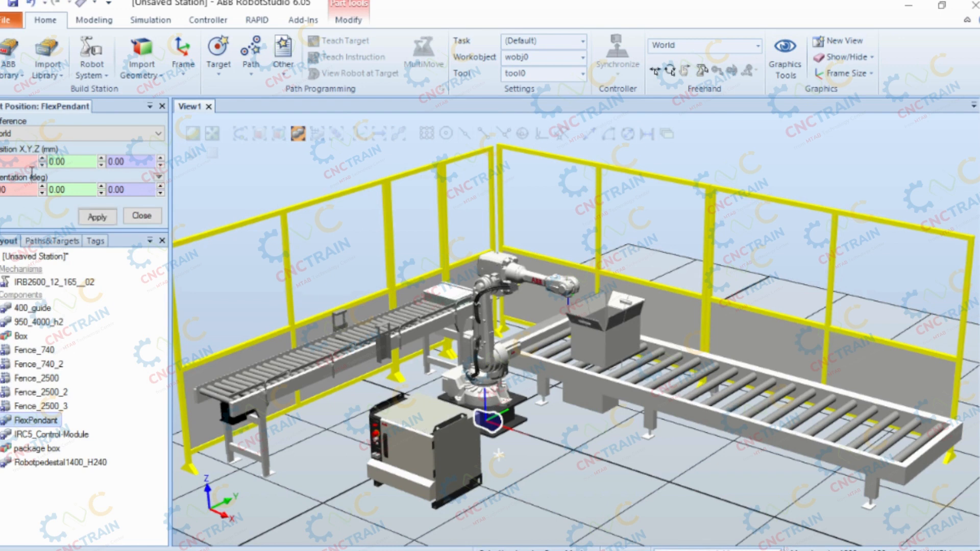
pyautogui.write('0')
pyautogui.press('Return')
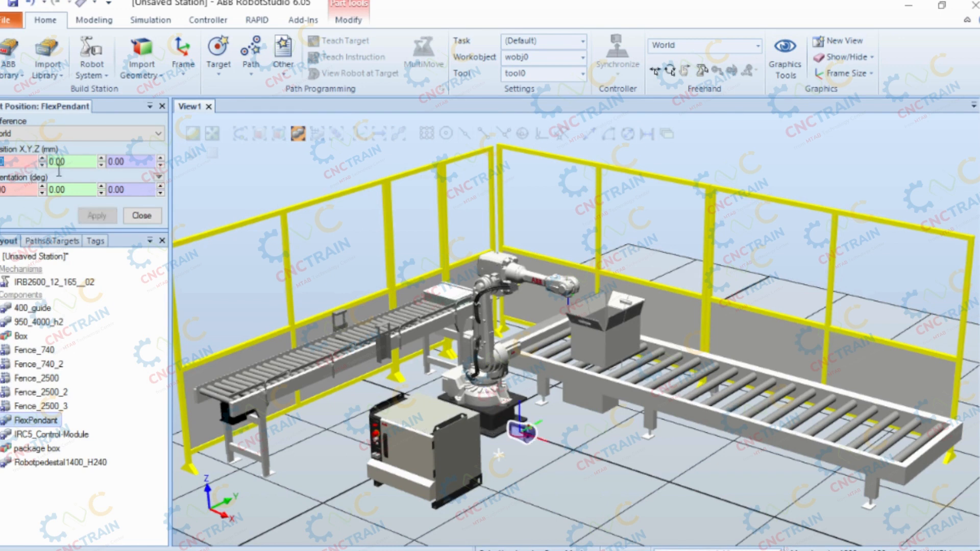
pyautogui.click(74, 163)
pyautogui.write('-1350')
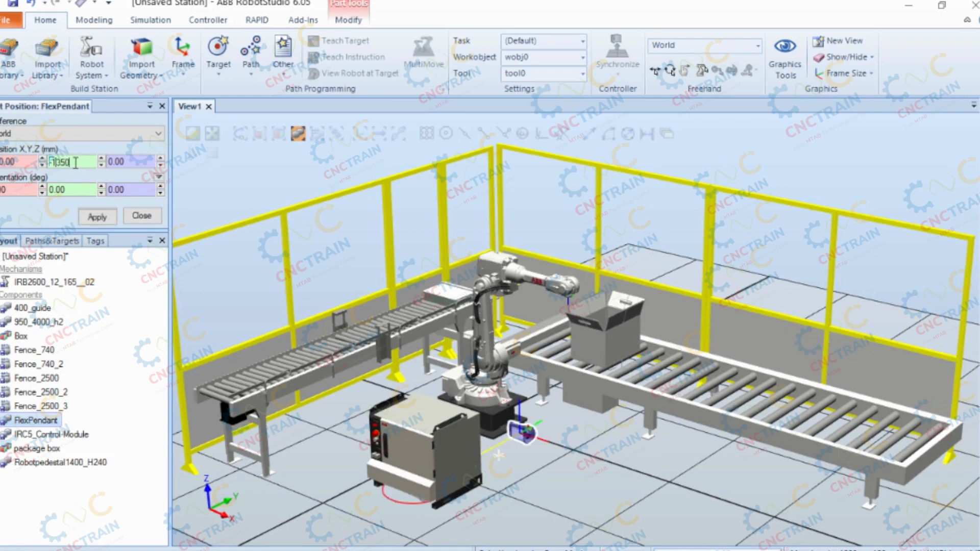
pyautogui.press('Return')
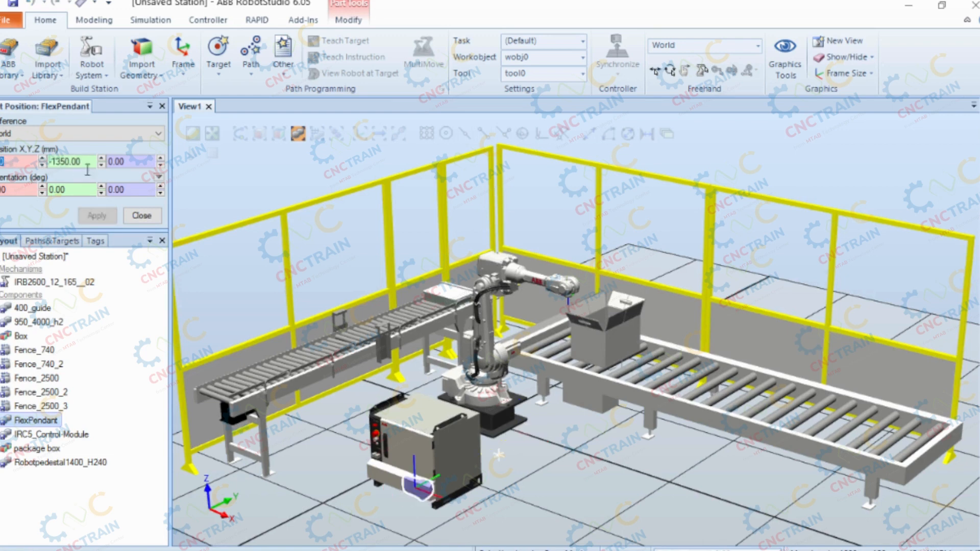
pyautogui.click(129, 160)
pyautogui.write('741')
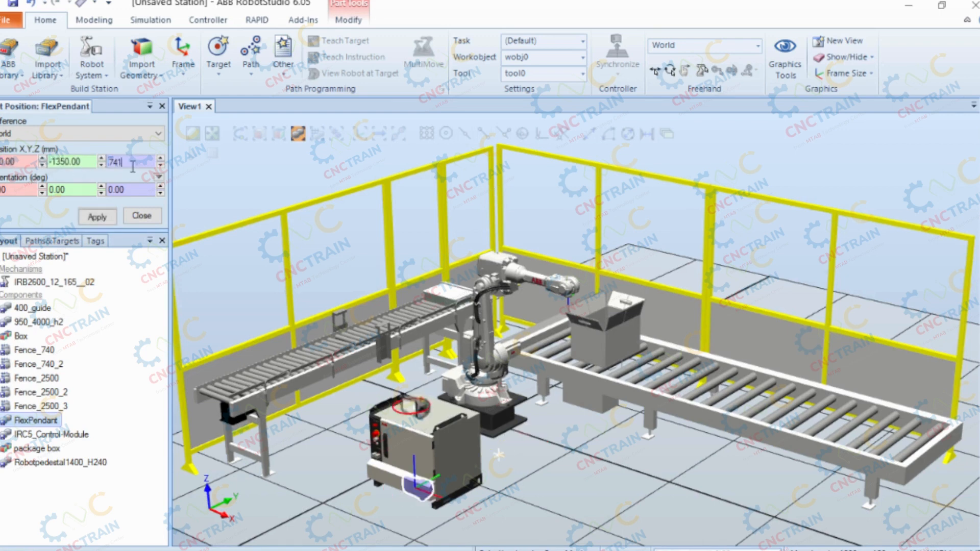
pyautogui.press('Return')
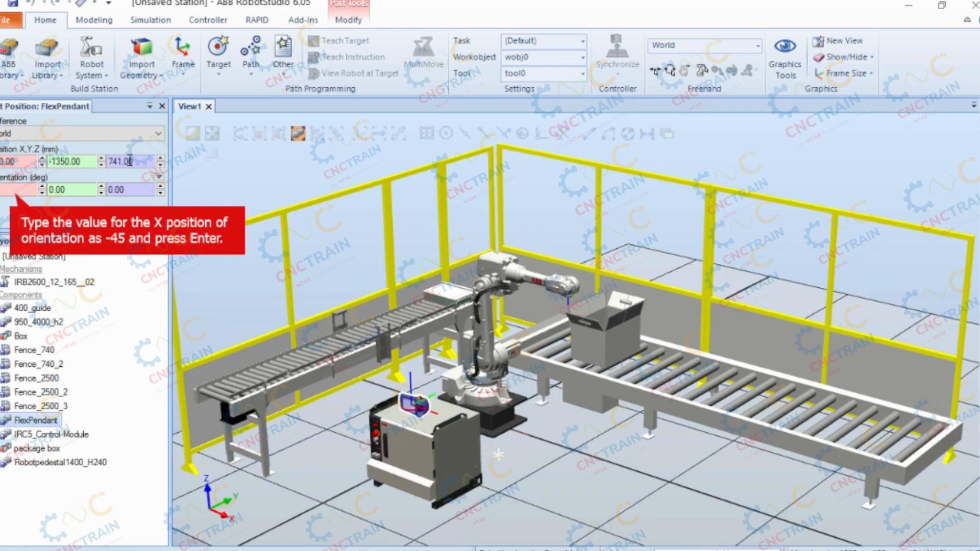
# Step: Tilt the FlexPendant by setting its X orientation to -45 degrees
pyautogui.click(28, 190)
pyautogui.write('-45')
pyautogui.press('Return')
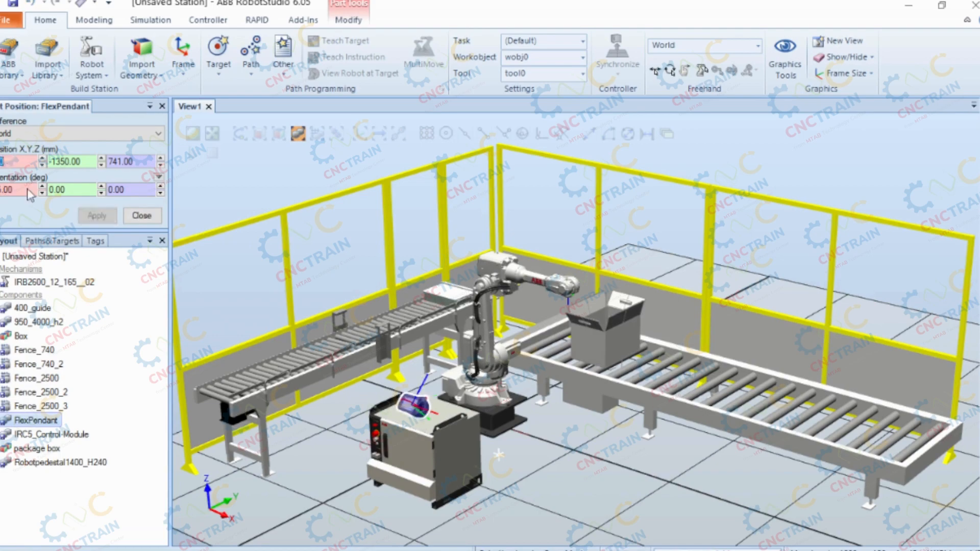